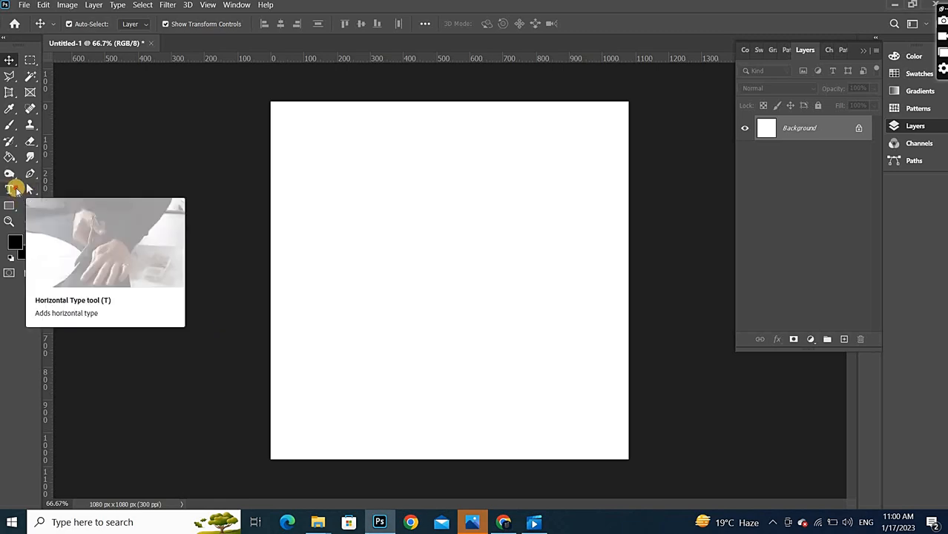
- Draw a paragraph text box across the upper middle of the blank canvas and enter the text "juice"
click(10, 189)
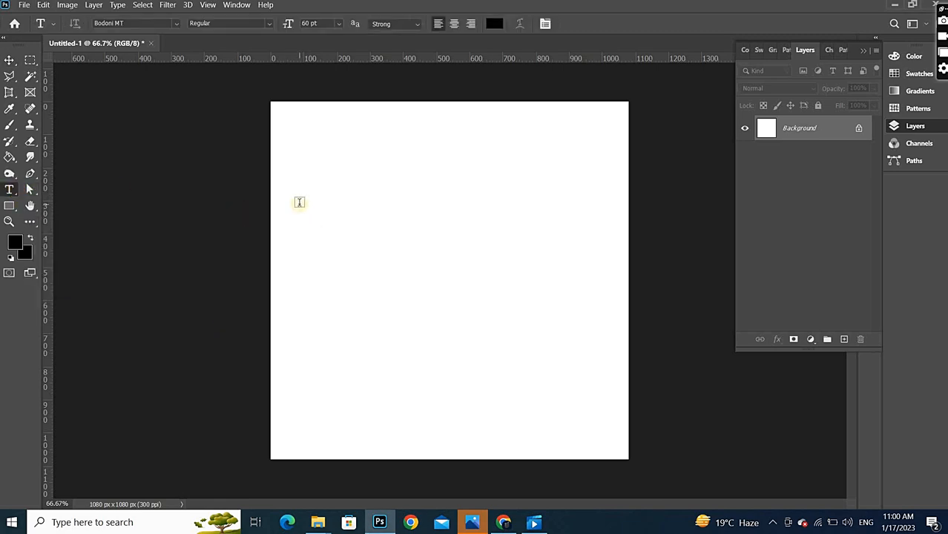
drag(299, 202, 586, 309)
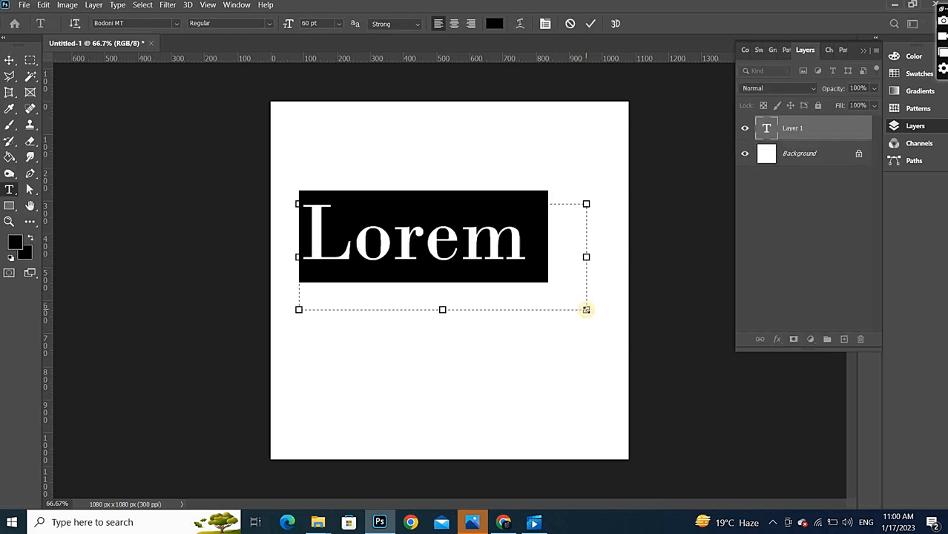
text(j)
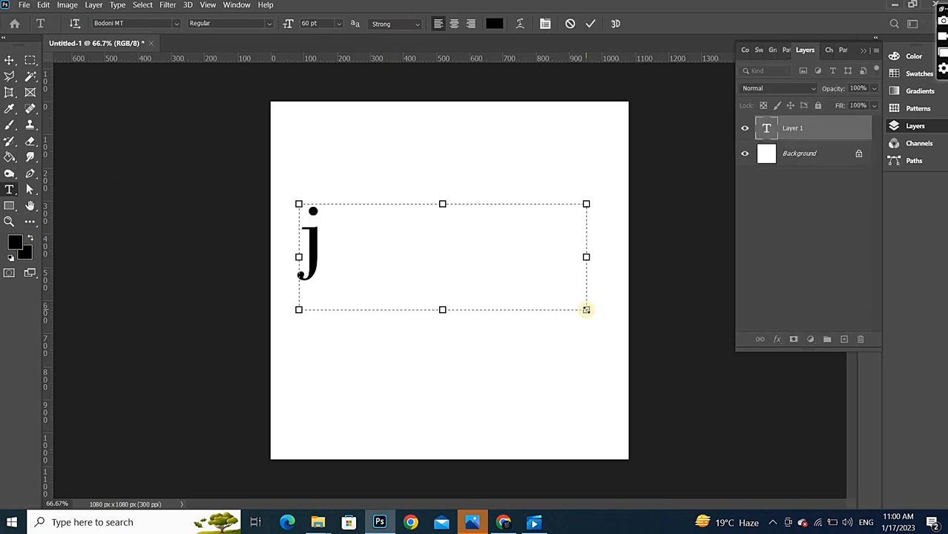
text(uice)
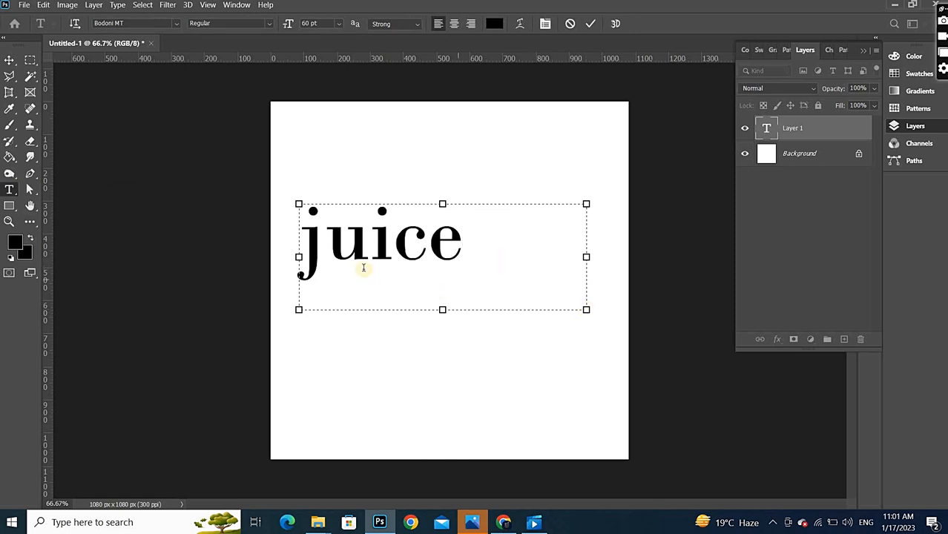
- Replace the lowercase first letter with a capital J so the text reads "Juice", and commit the text
click(323, 259)
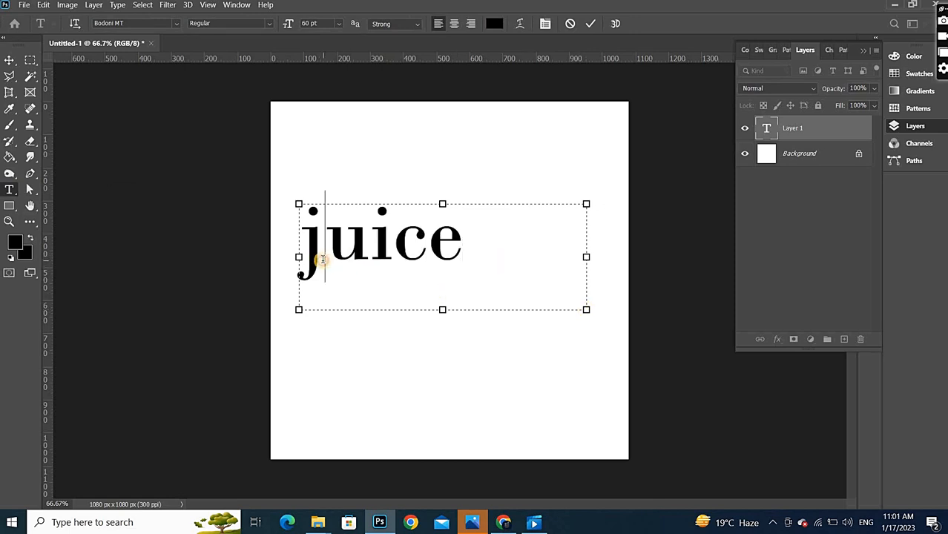
click(312, 259)
drag(311, 259, 286, 263)
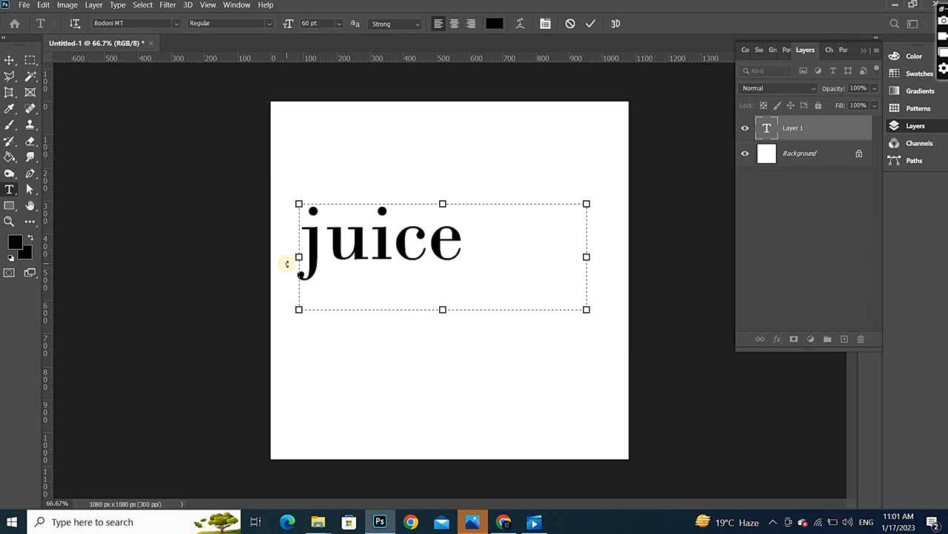
text(J)
click(518, 234)
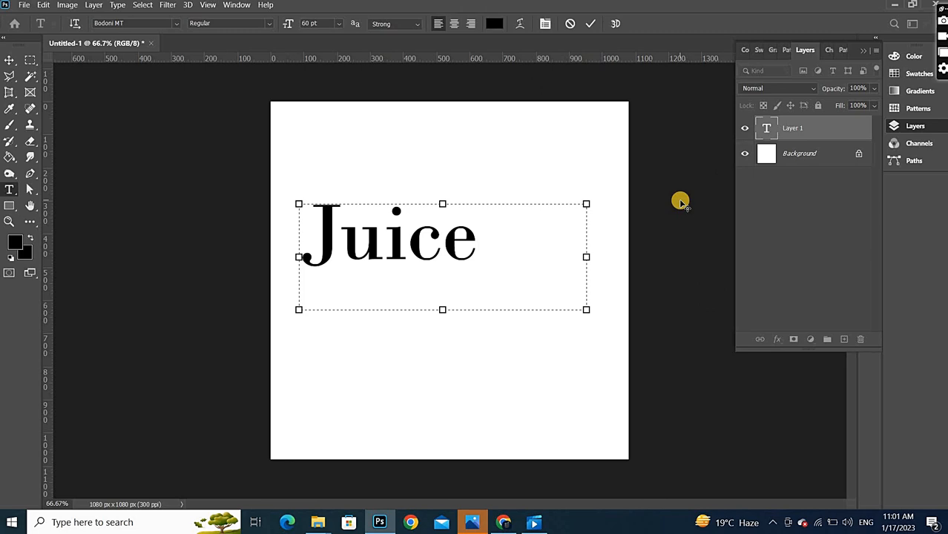
click(813, 120)
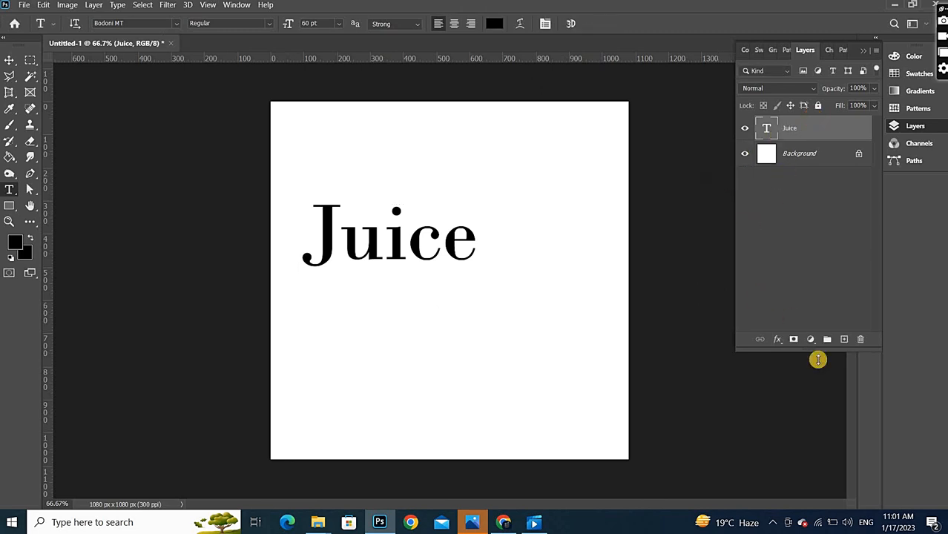
- Enable a Drop Shadow in the Juice text layer's blending options and show the shadow's settings
click(778, 341)
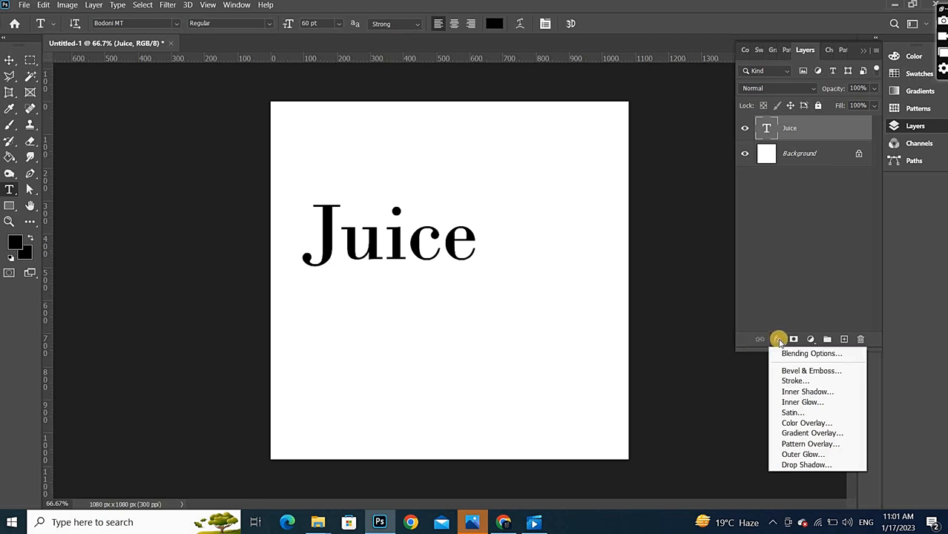
click(818, 238)
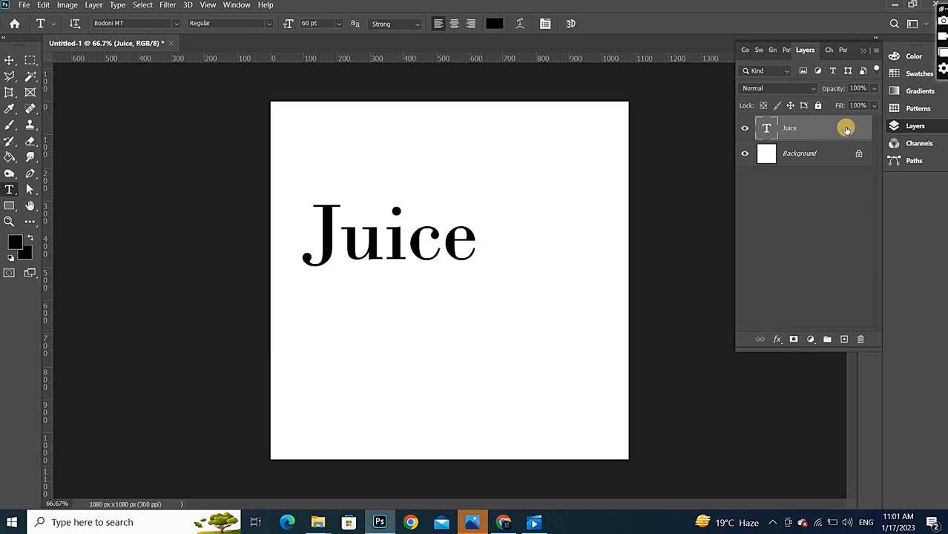
click(779, 339)
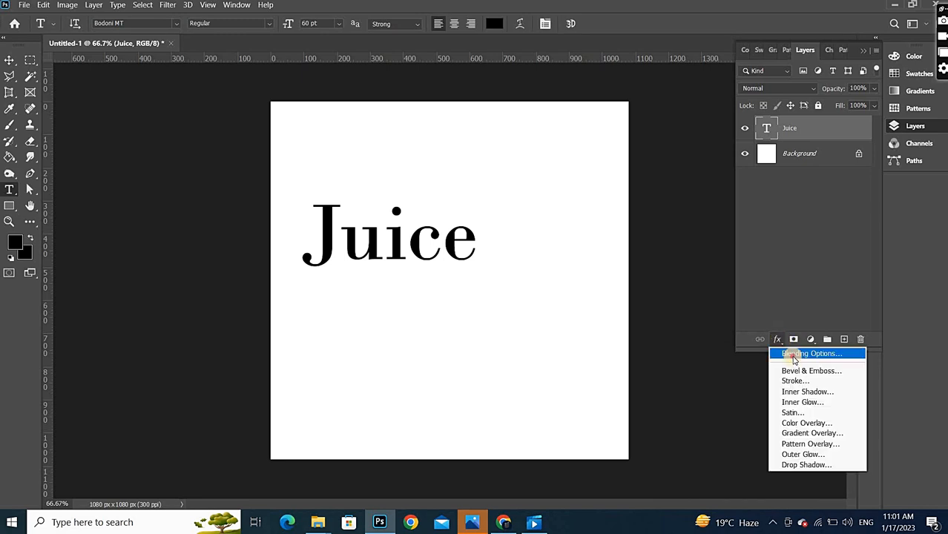
click(792, 355)
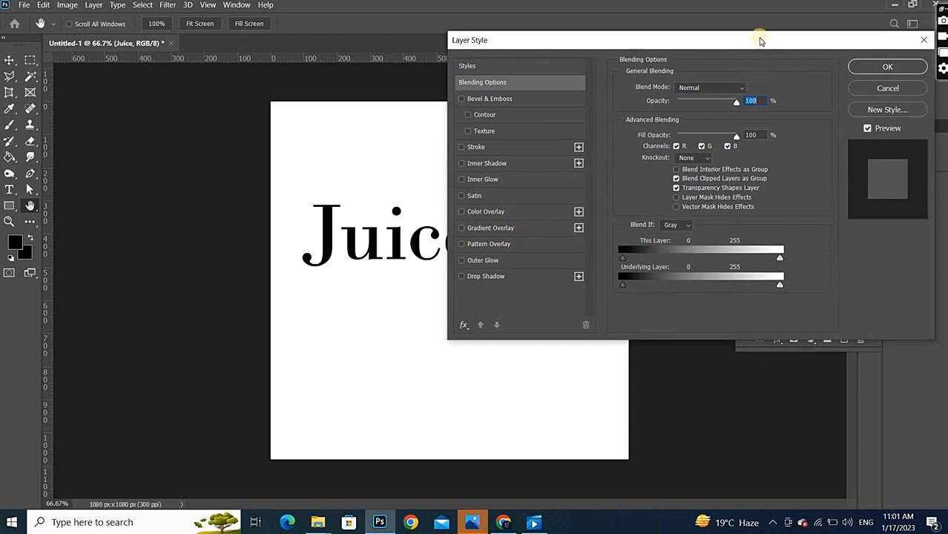
drag(759, 41, 797, 36)
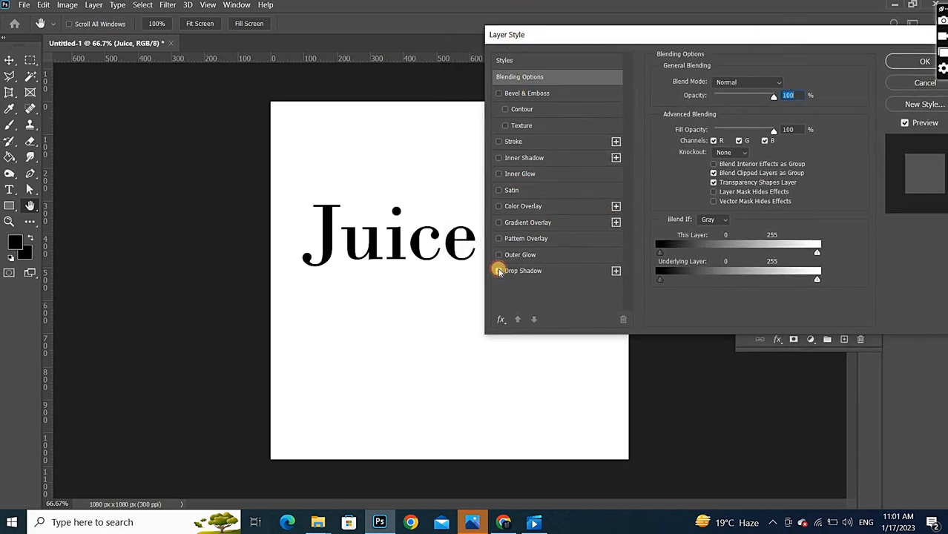
click(498, 271)
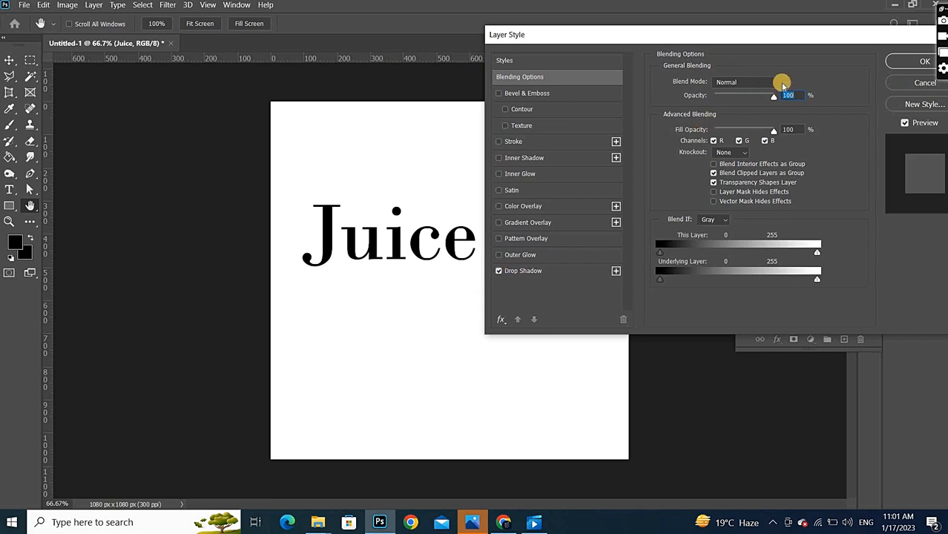
click(562, 267)
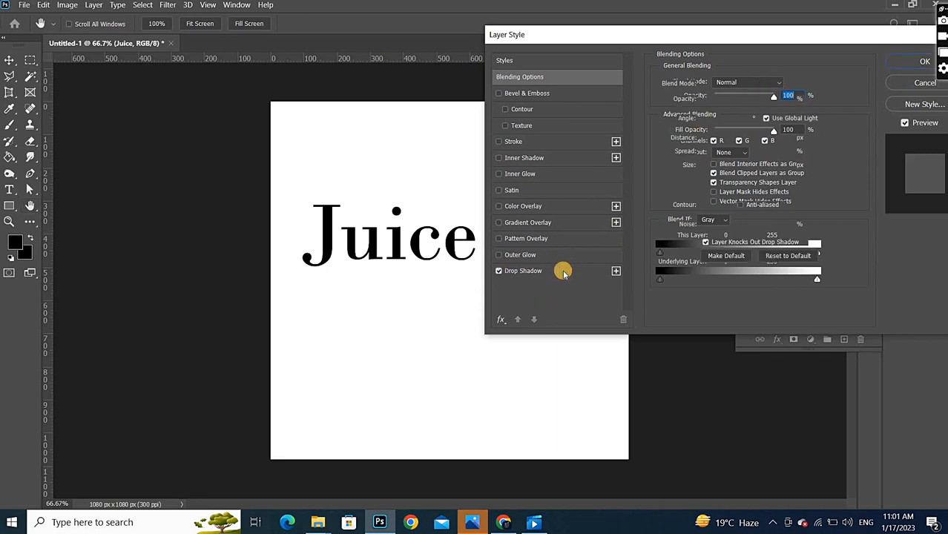
- Set the drop shadow's color to dark grey 282828
click(781, 84)
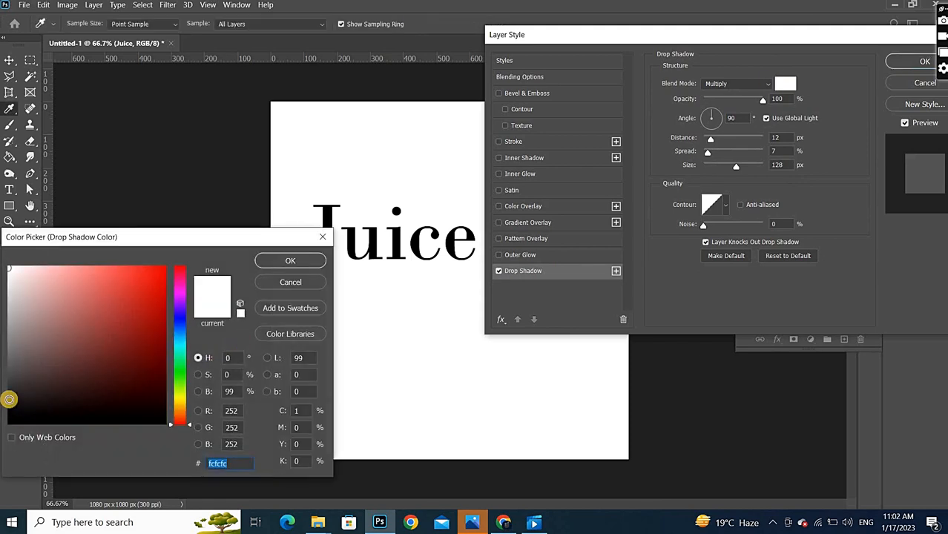
click(9, 399)
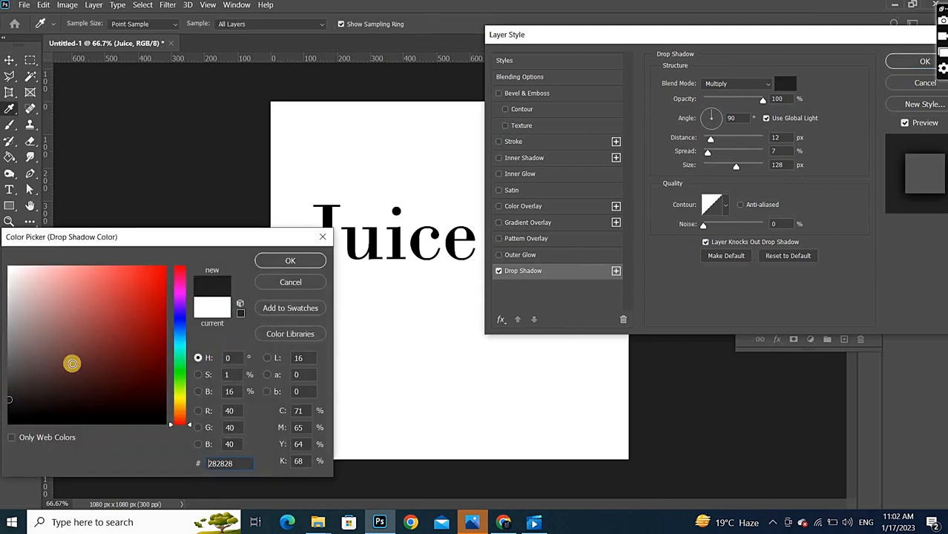
click(288, 259)
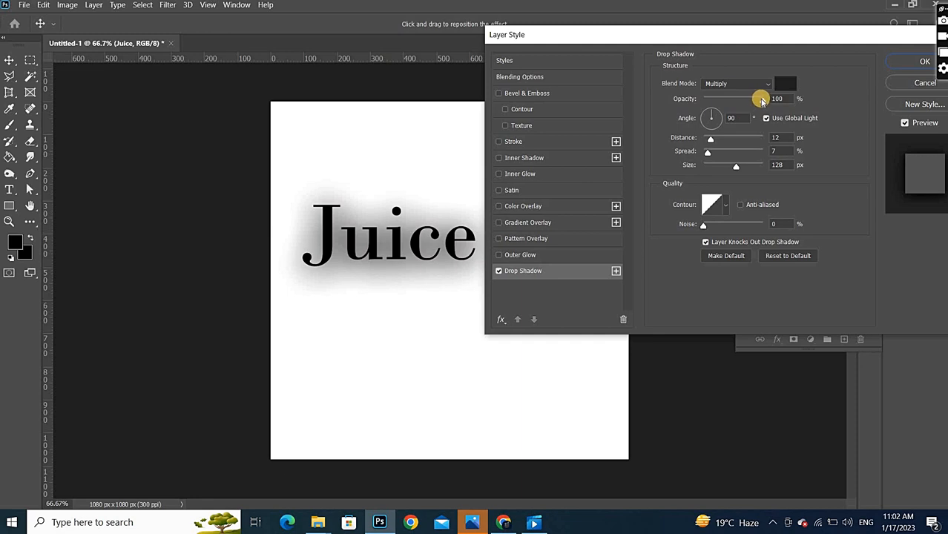
- Set the drop shadow to 96% opacity, 14 px distance and 32 px size, and apply the layer style
mouse_move(762, 101)
mouse_down()
mouse_move(748, 102)
mouse_move(763, 103)
mouse_up()
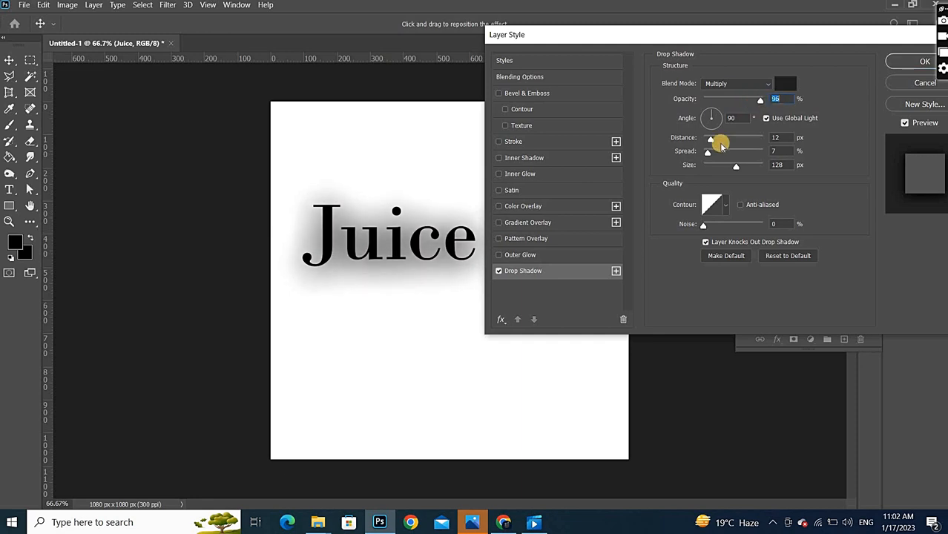
drag(710, 141, 728, 139)
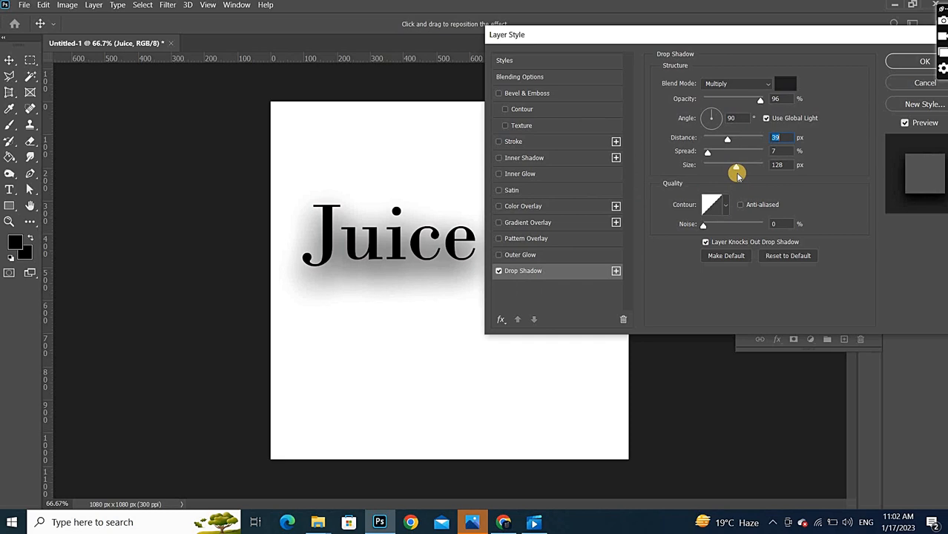
drag(735, 168, 715, 170)
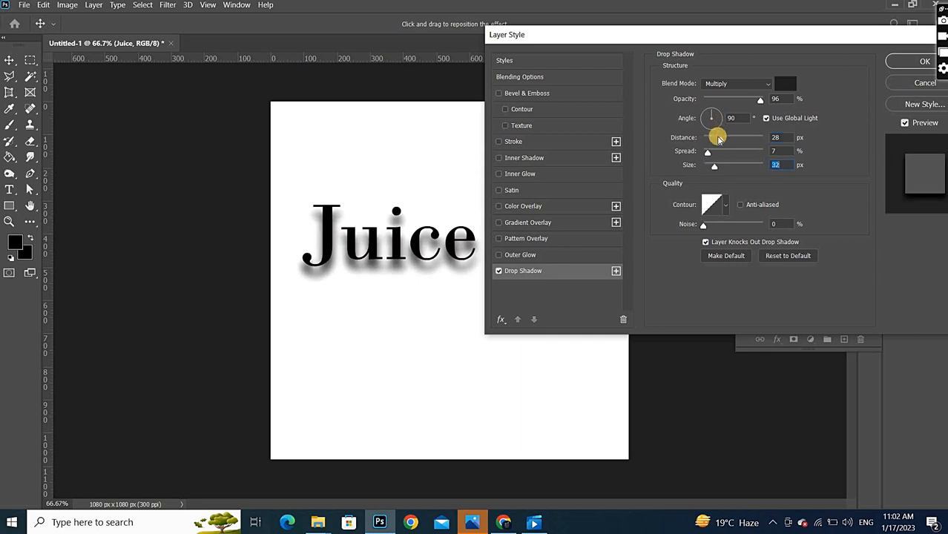
drag(718, 139, 701, 140)
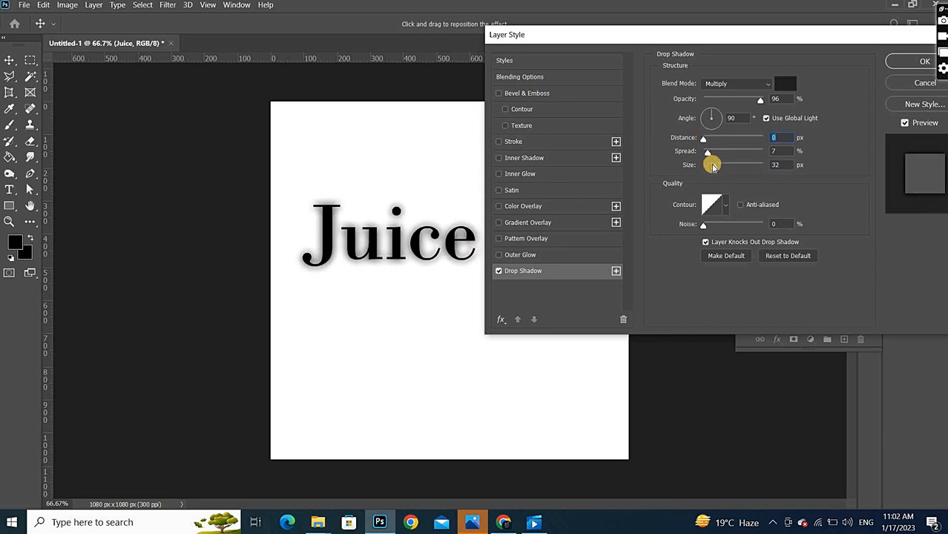
drag(709, 167, 713, 141)
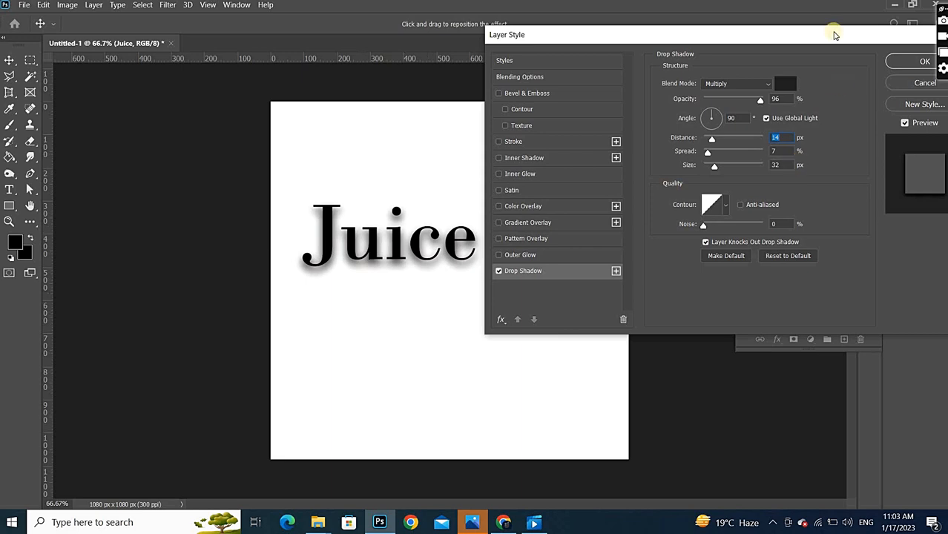
drag(837, 36, 813, 40)
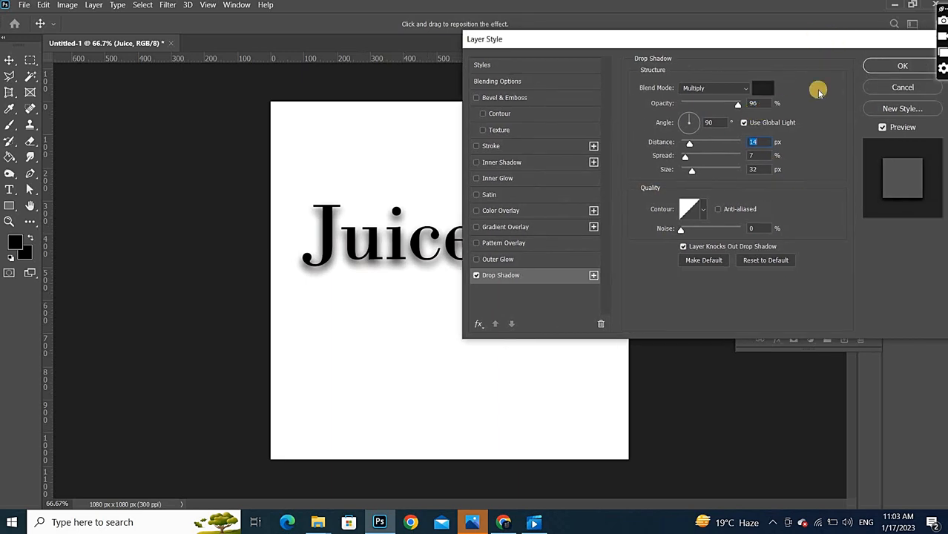
click(886, 69)
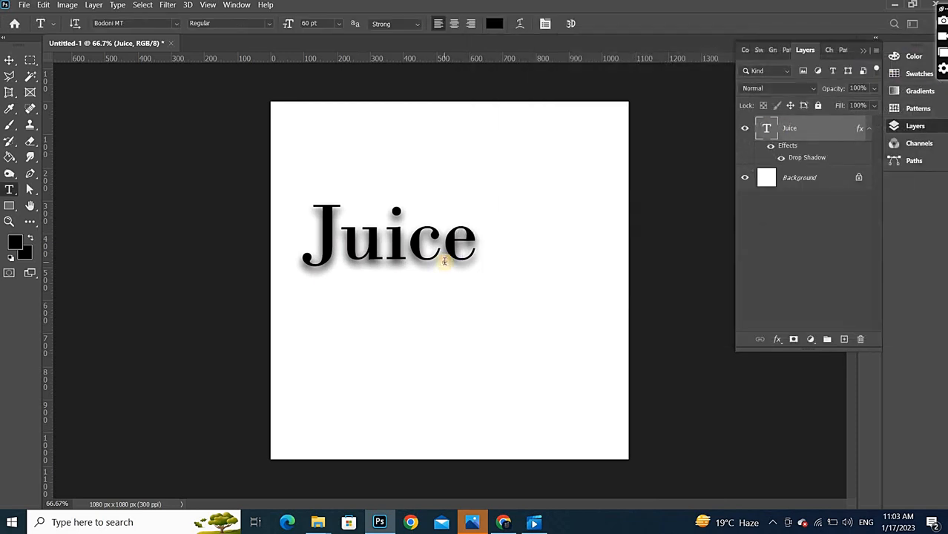
- Move the Juice text down to the lower left part of the canvas and deselect its layer
click(443, 261)
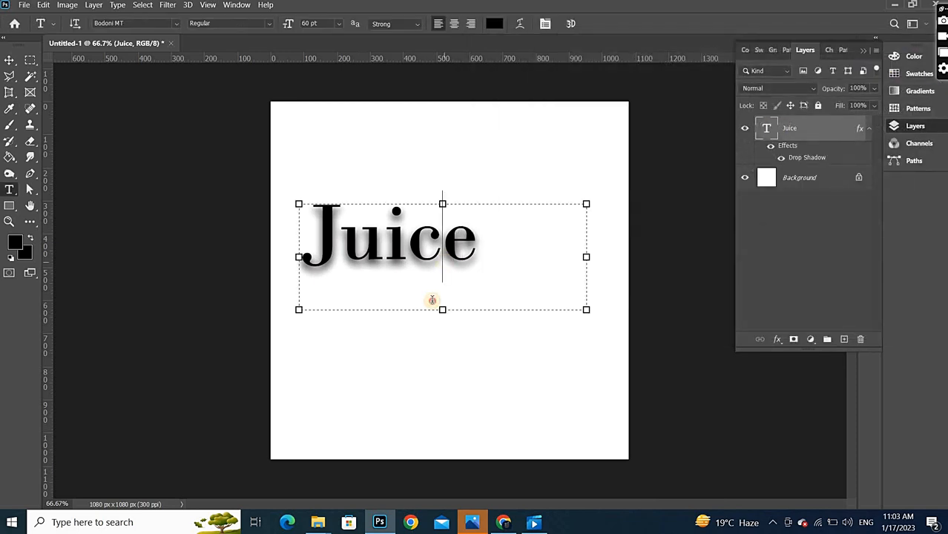
click(8, 59)
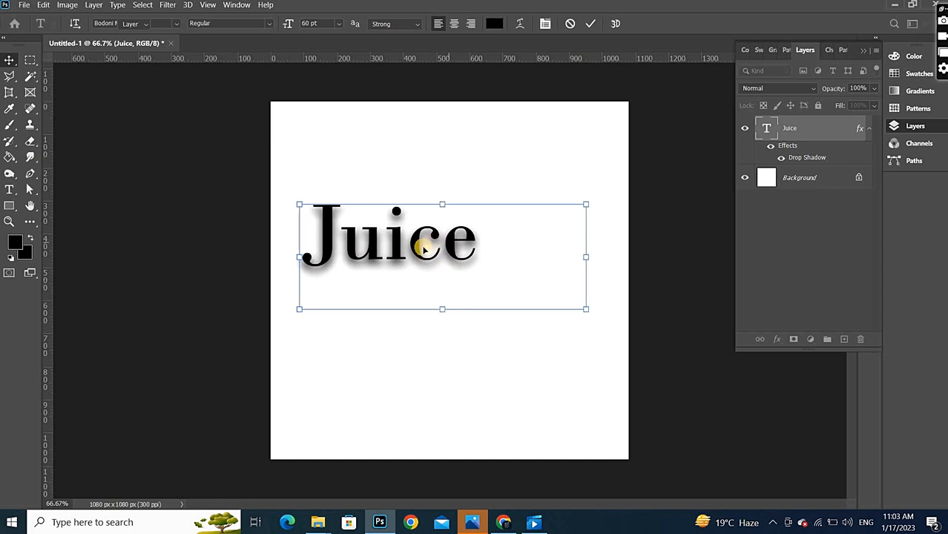
drag(419, 265, 384, 433)
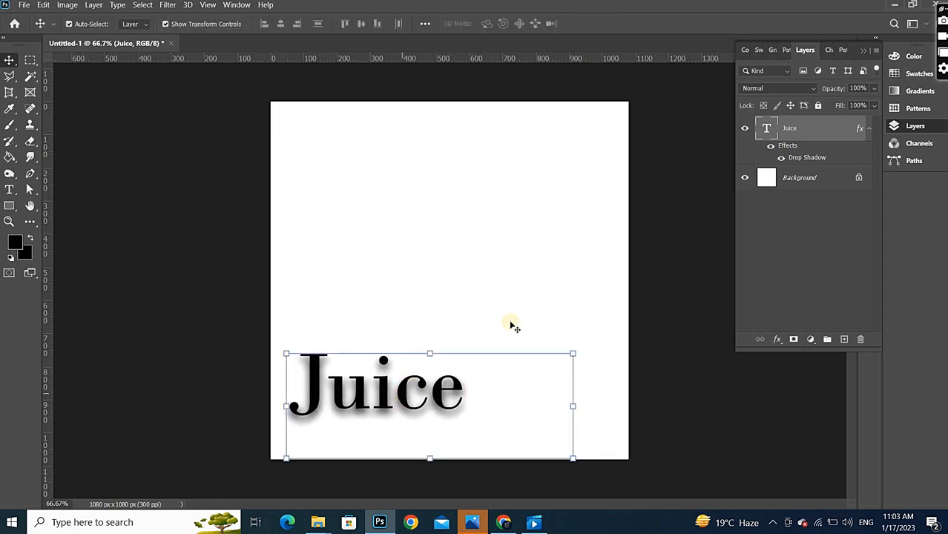
click(510, 325)
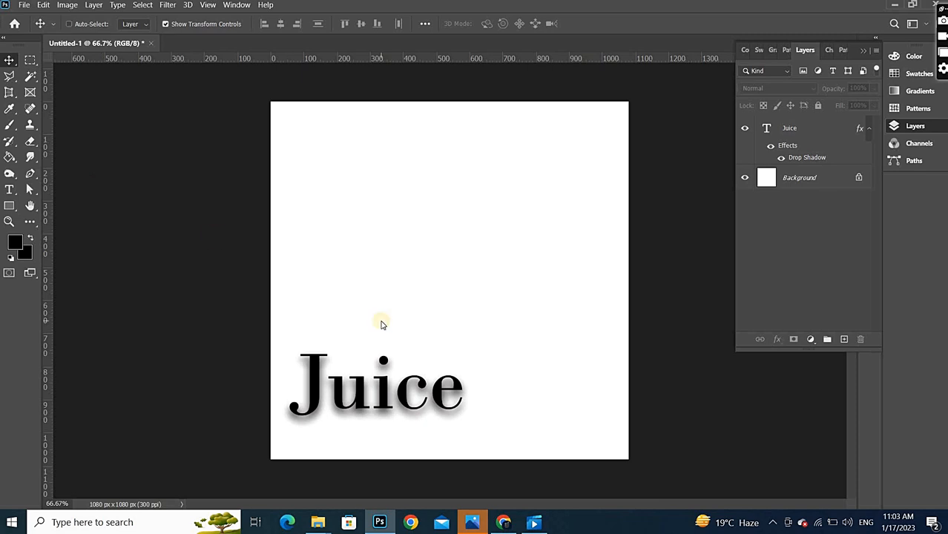
- Open the PngItem_51619 image from Downloads and copy its juice glass layer into the Untitled-1 document
key(ctrl+o)
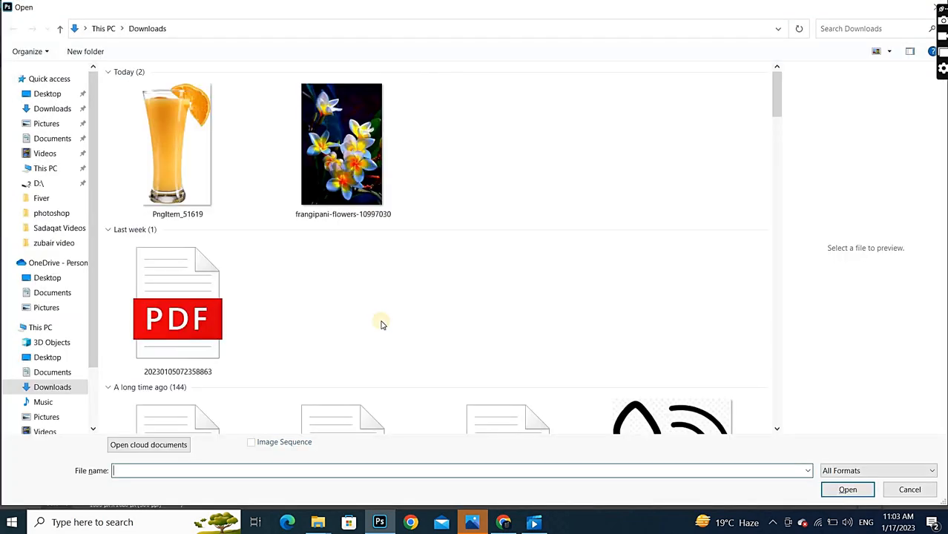
click(152, 176)
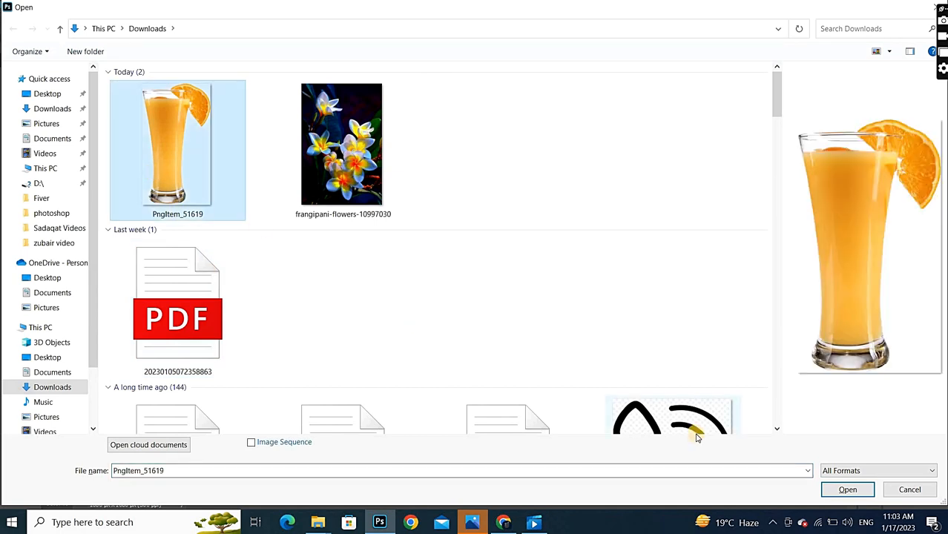
key(Return)
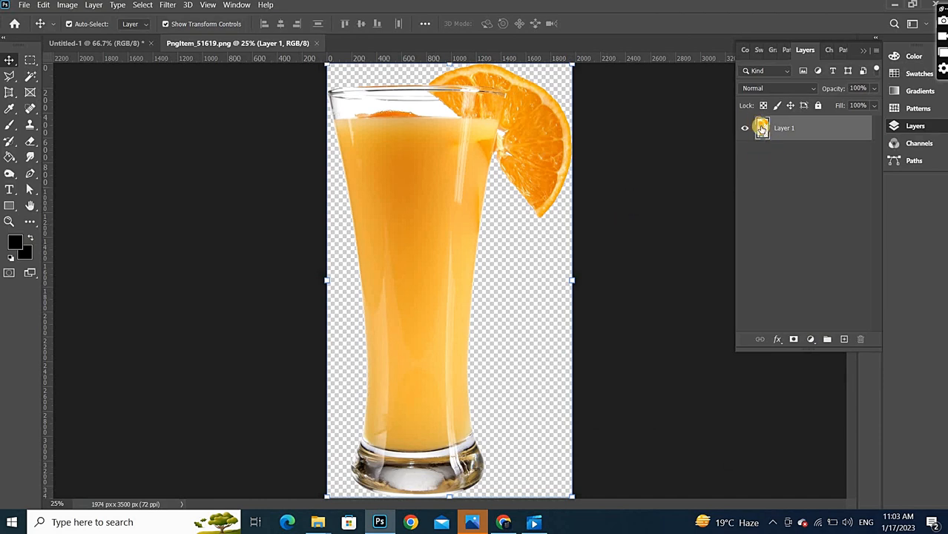
drag(758, 126, 429, 155)
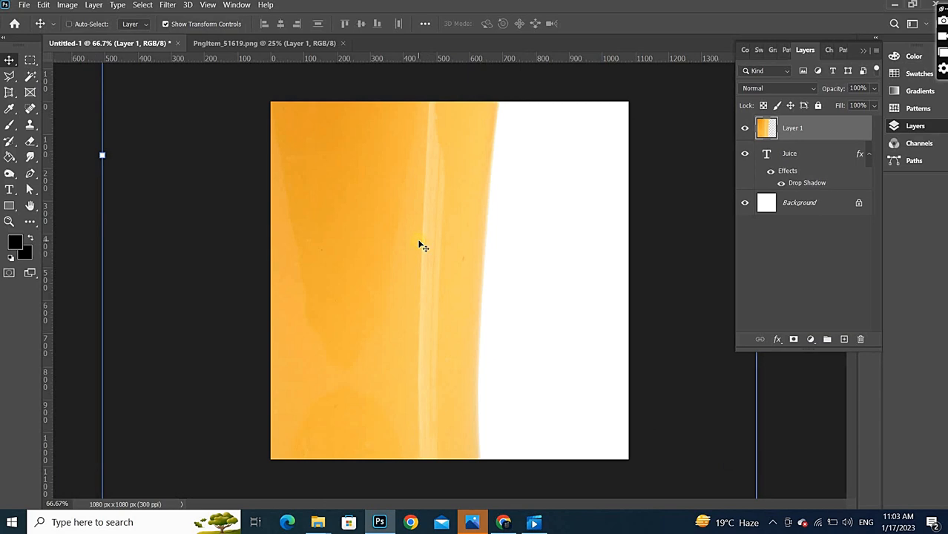
- Scale the juice glass to about 20.36% and place it in the right half of the canvas beside the Juice text
key(ctrl+minus)
key(ctrl+minus)
key(ctrl+minus)
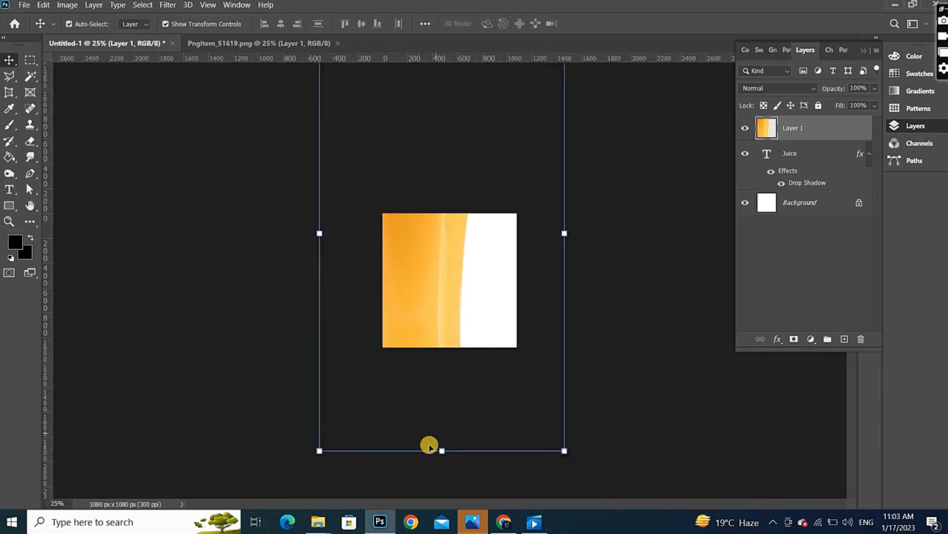
drag(441, 449, 449, 357)
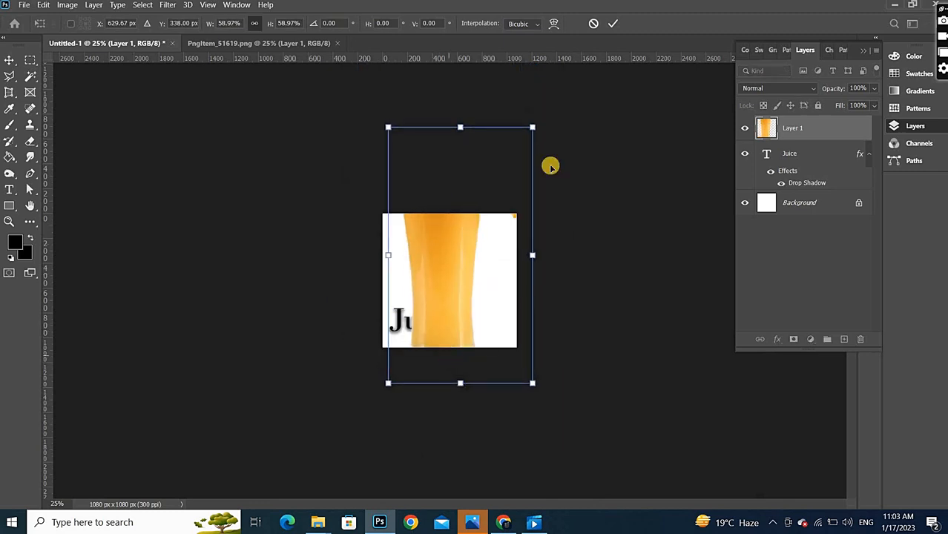
drag(534, 129, 475, 273)
drag(425, 294, 499, 239)
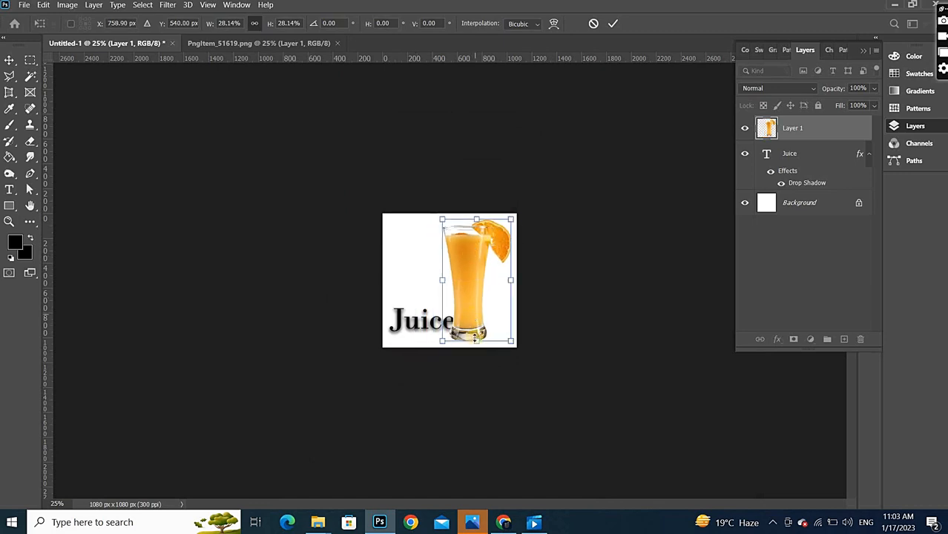
drag(473, 331, 471, 301)
drag(472, 278, 477, 291)
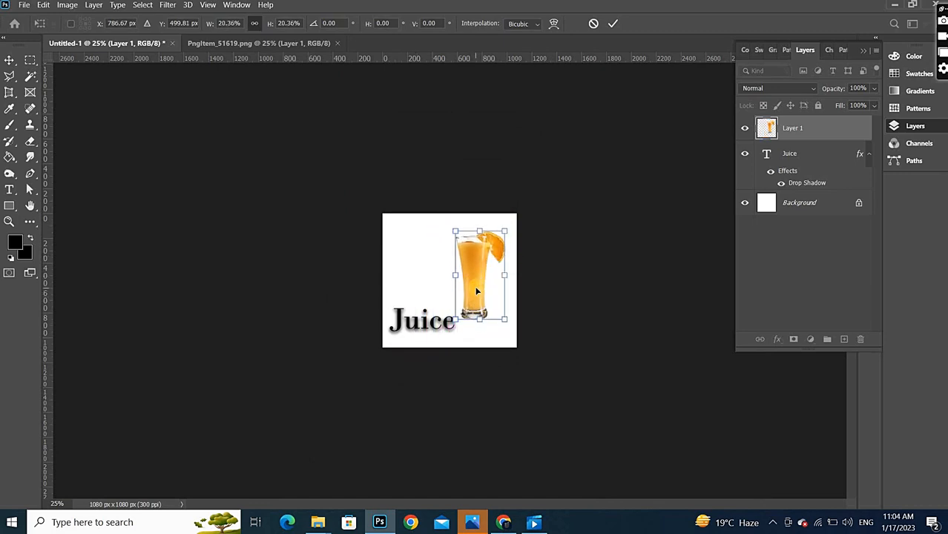
key(ctrl+plus)
key(ctrl+plus)
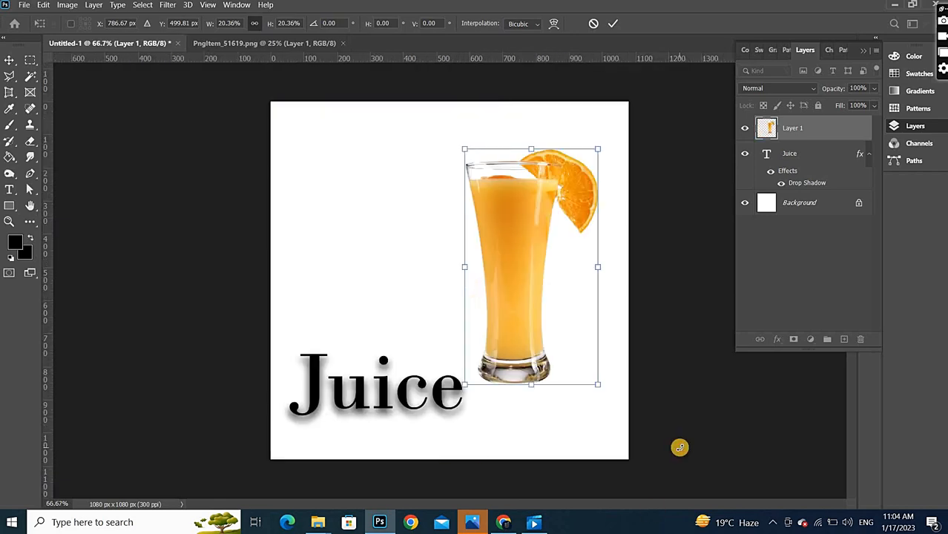
key(Return)
- Nudge the juice glass slightly up and to the right on the canvas and deselect its layer
click(513, 346)
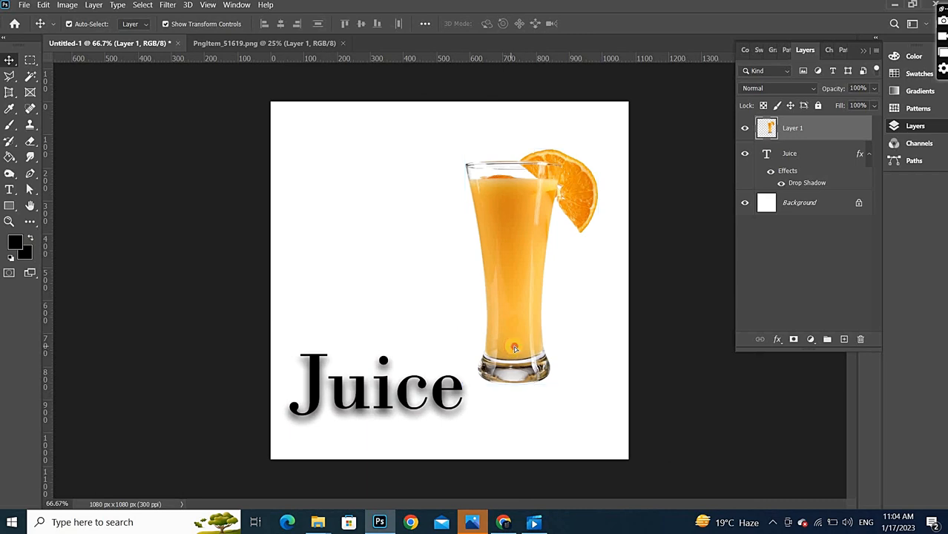
drag(514, 346, 520, 334)
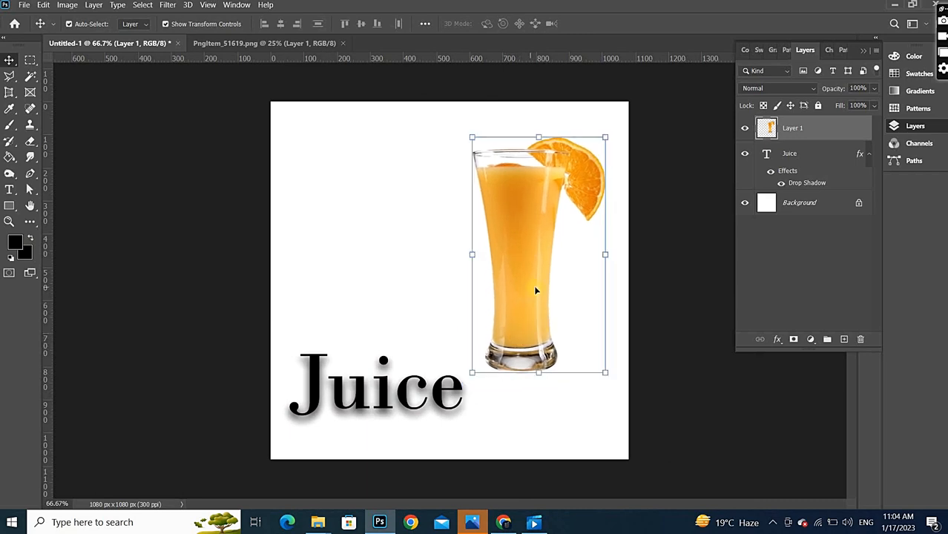
click(618, 436)
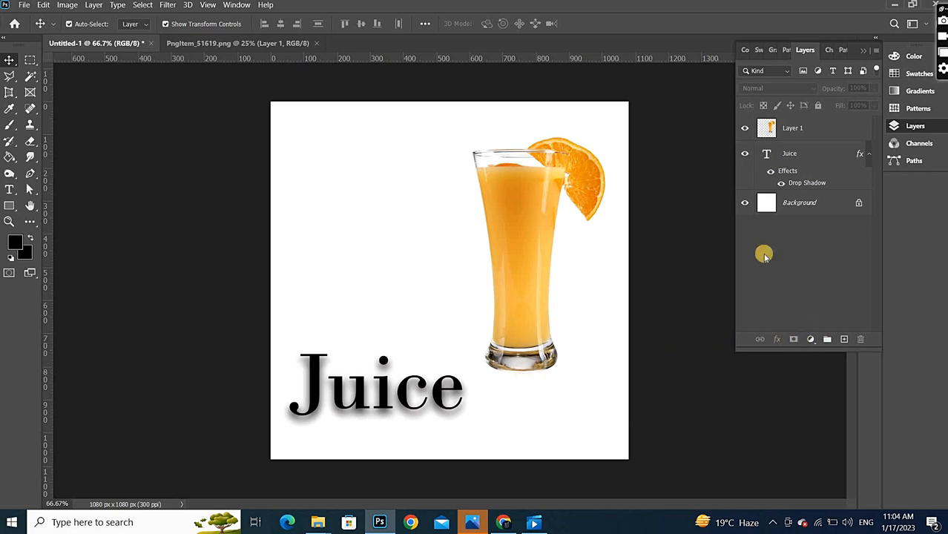
- Add a drop shadow to the juice glass layer with a 180° angle and 23 px distance
click(837, 126)
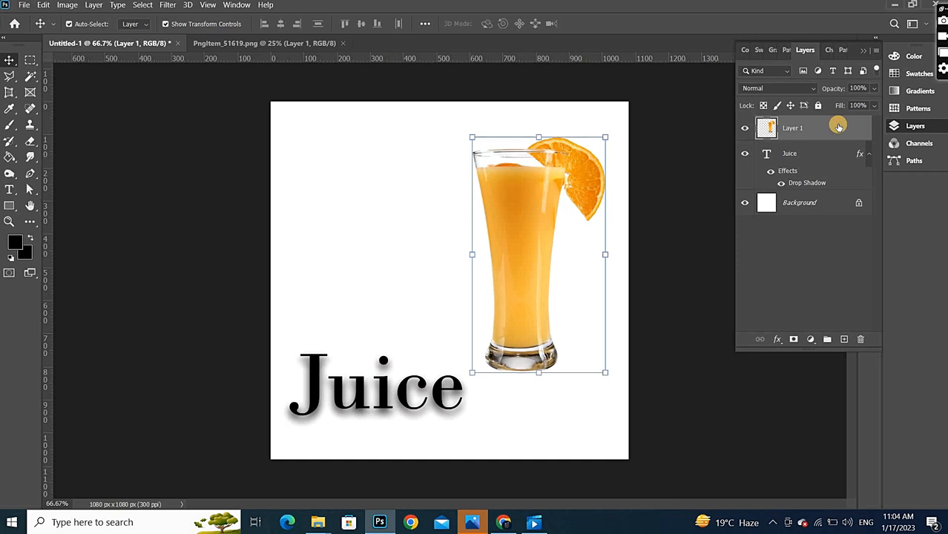
double_click(837, 127)
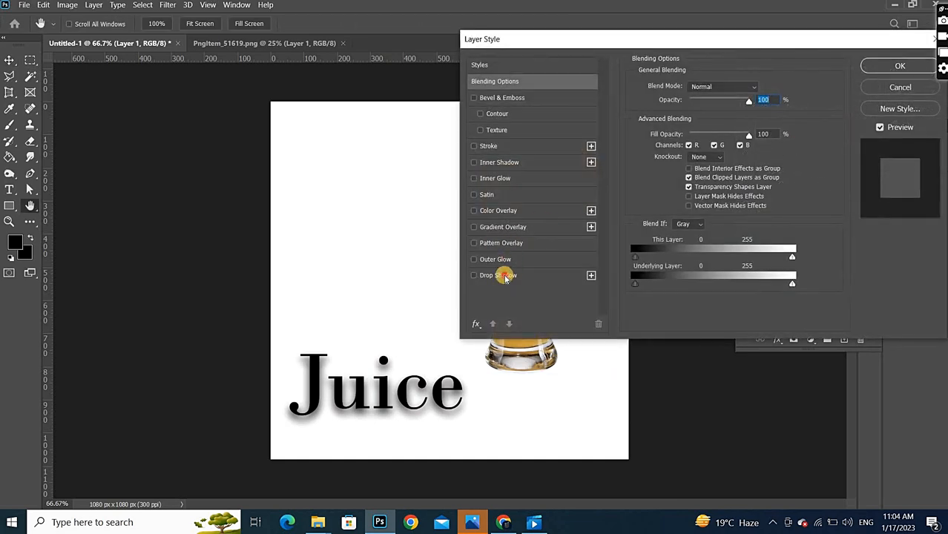
click(505, 275)
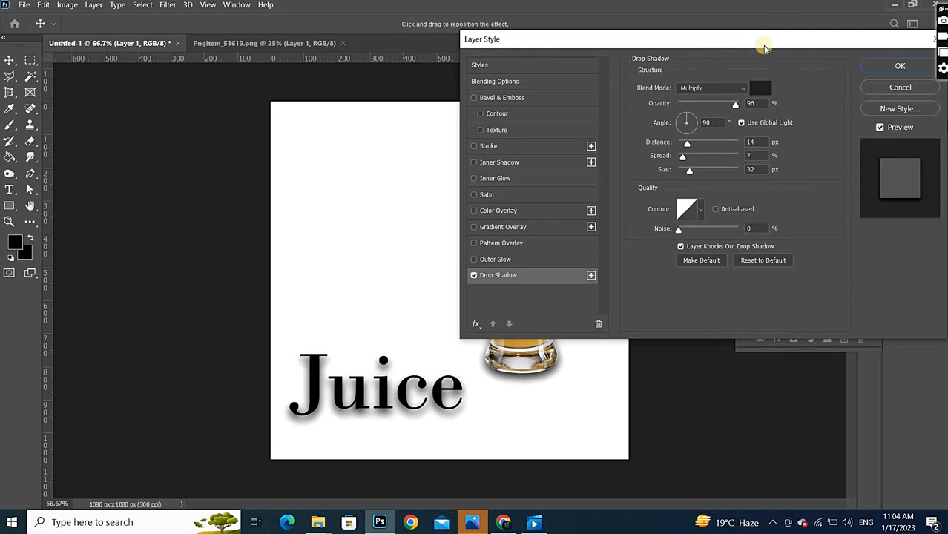
drag(763, 48, 234, 88)
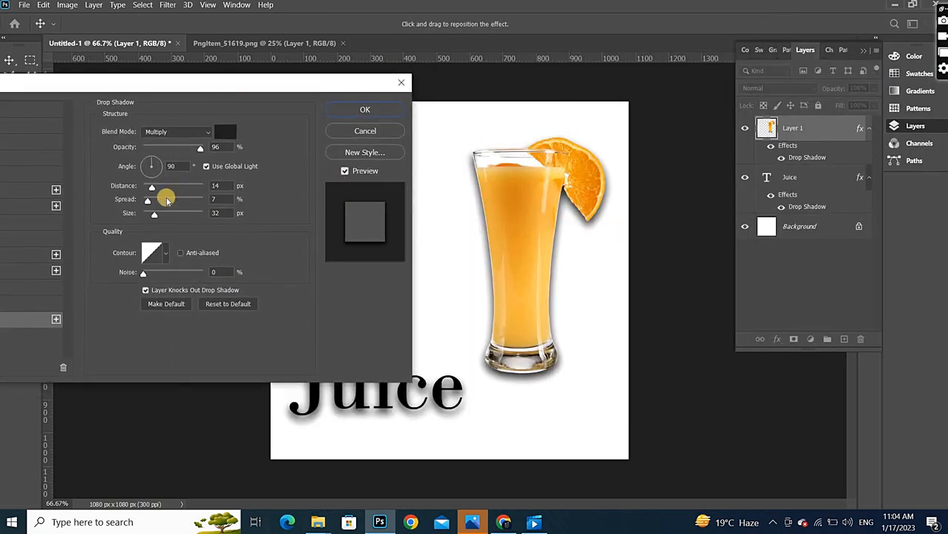
drag(152, 186, 156, 191)
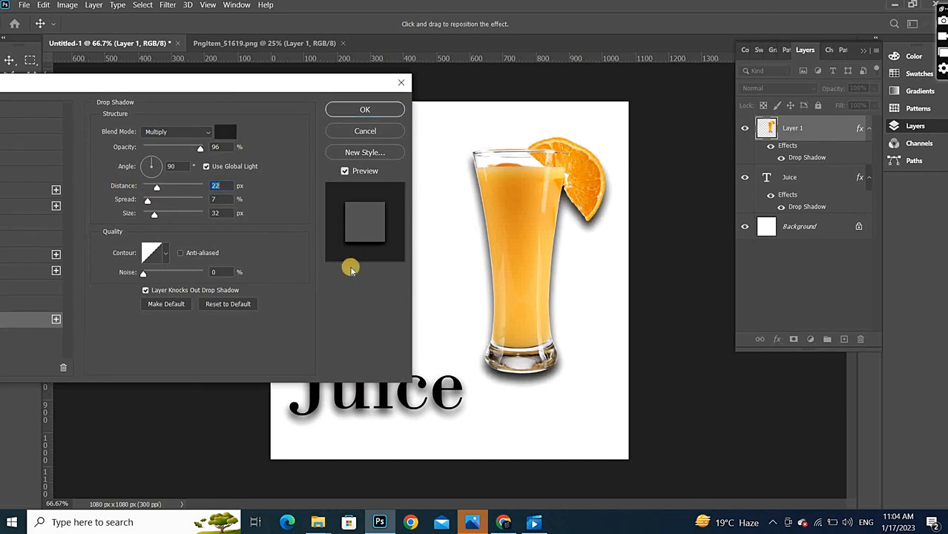
drag(528, 384, 538, 378)
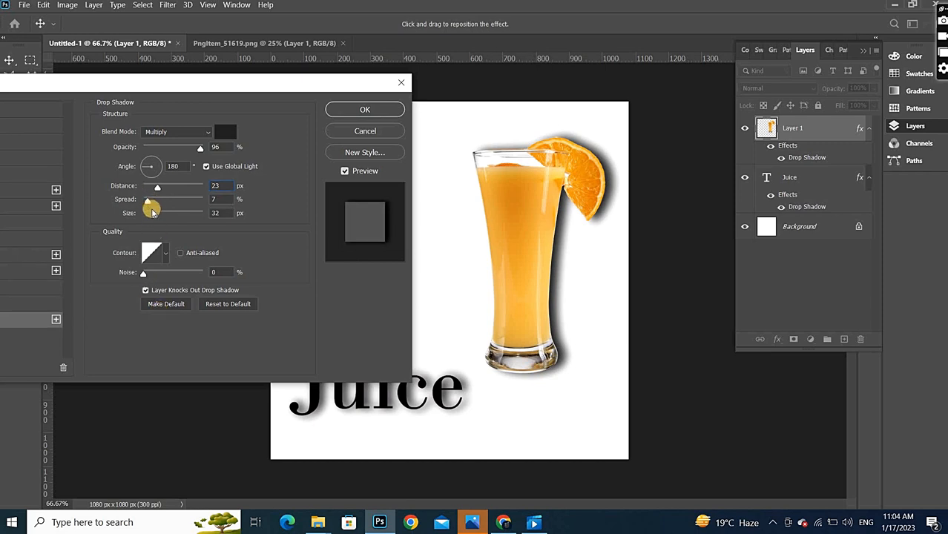
- Set the glass's drop shadow to 27 px size and 45% opacity, and apply the layer style
drag(154, 213, 153, 215)
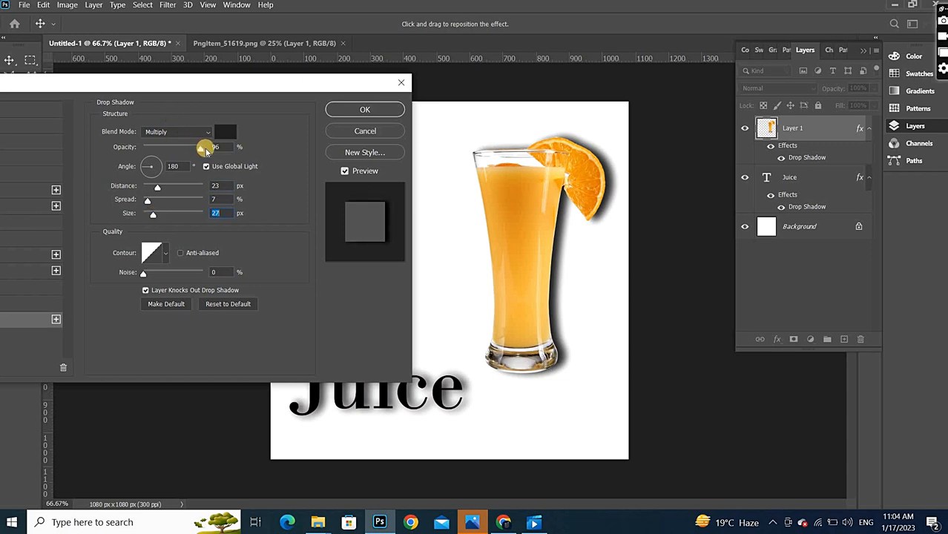
drag(199, 150, 169, 152)
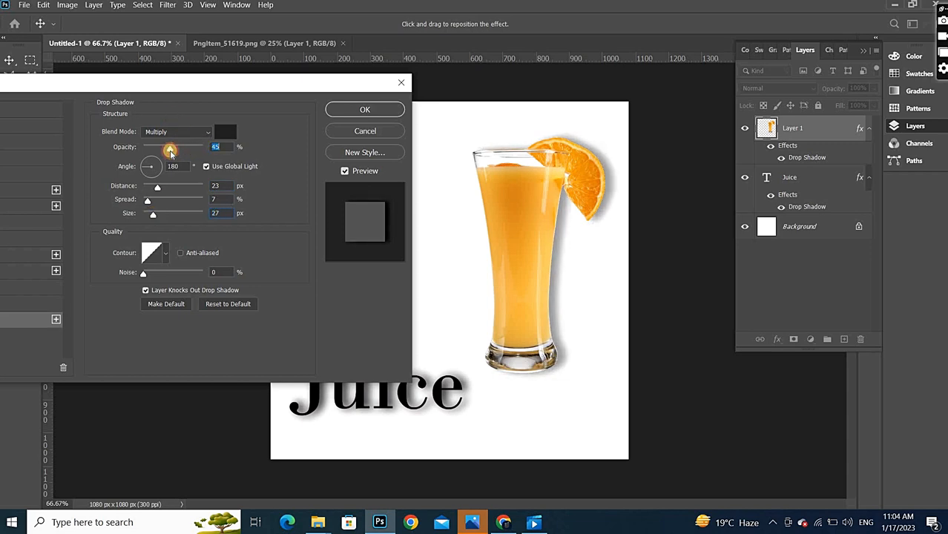
click(361, 109)
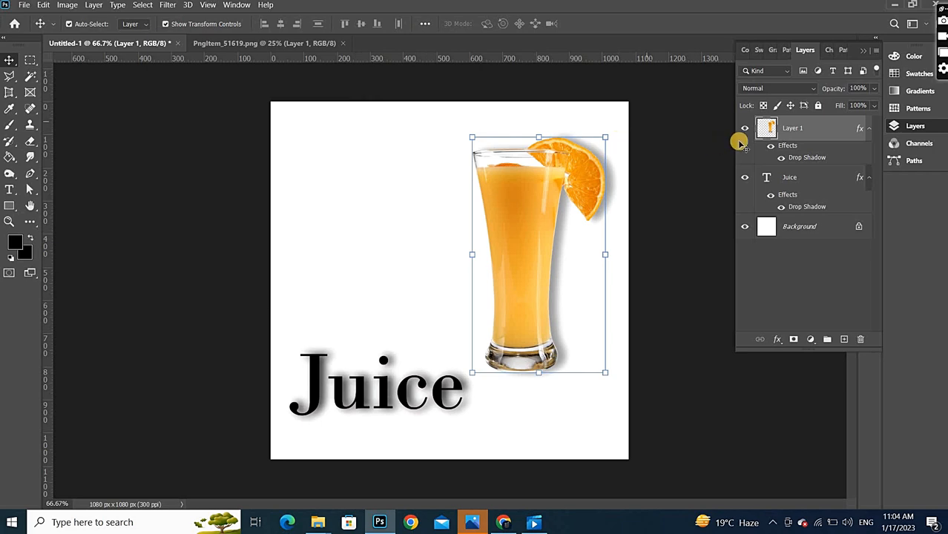
- Hide the glass layer's drop shadow and add a new empty layer directly beneath the glass layer
click(781, 158)
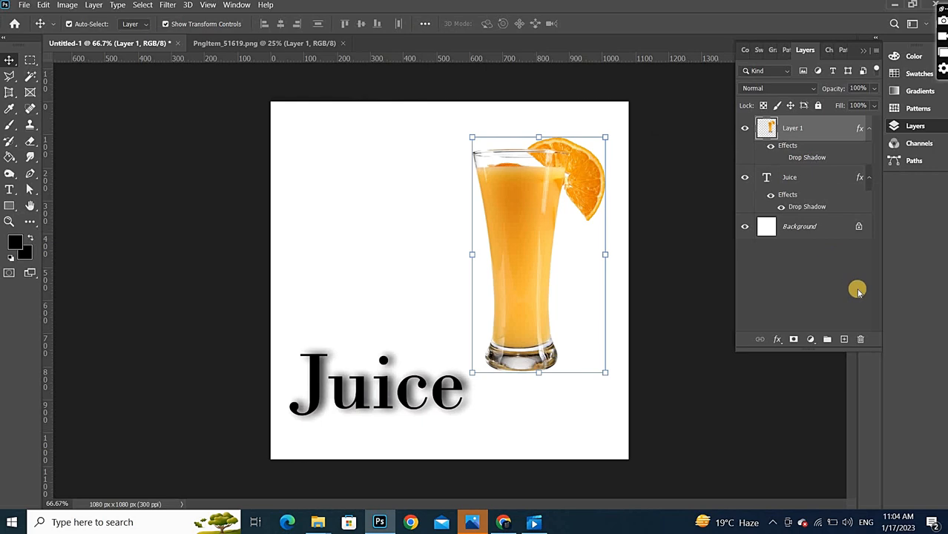
click(844, 339)
drag(770, 134, 780, 191)
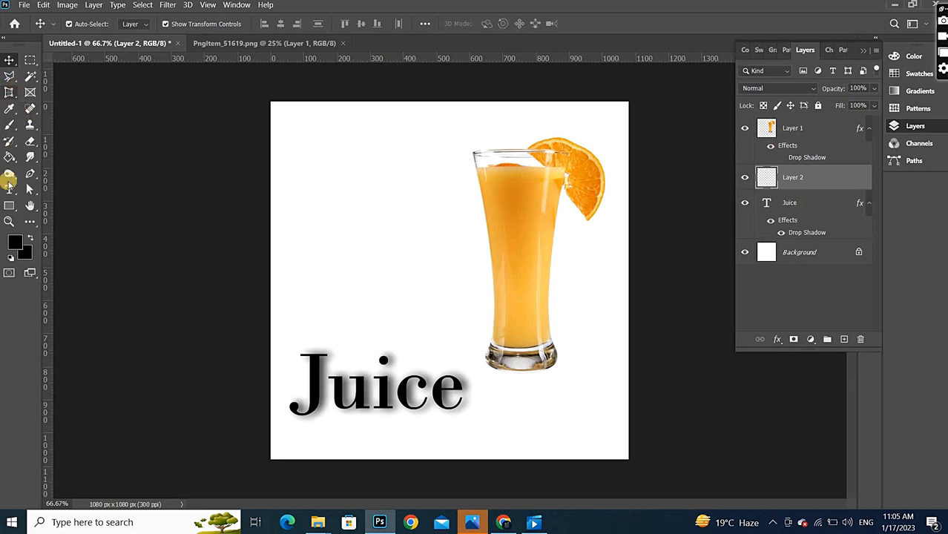
- Paint a soft black shadow beside the glass's base using a 306 px brush with 0% hardness and 58% opacity
click(8, 127)
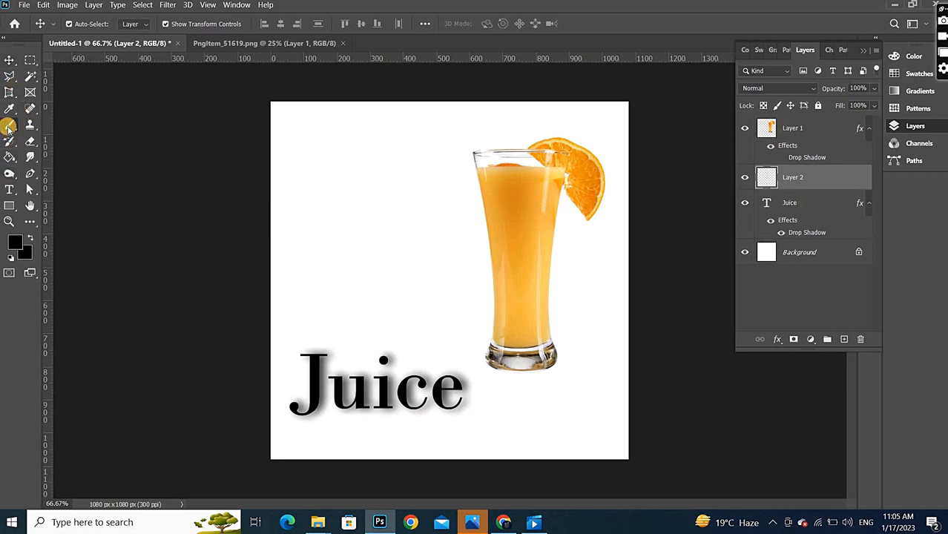
click(88, 21)
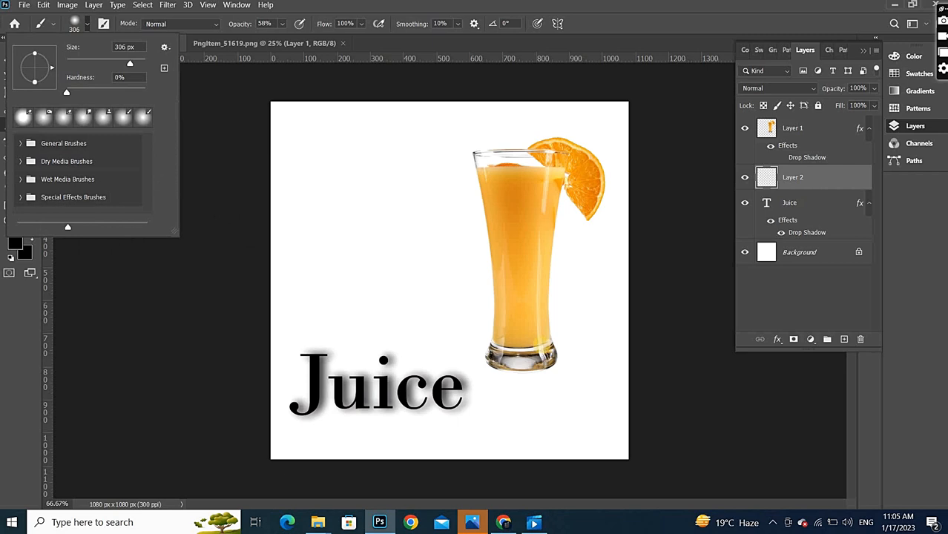
click(546, 345)
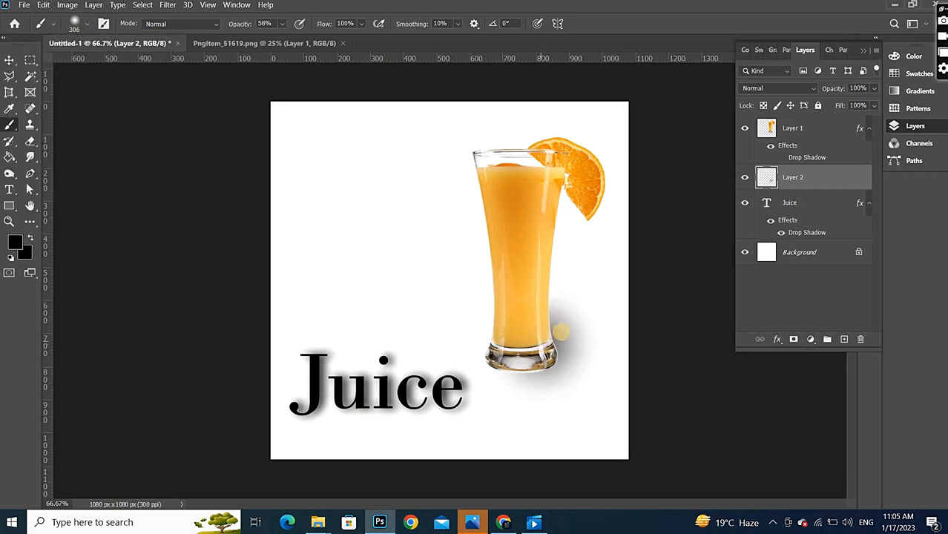
click(561, 332)
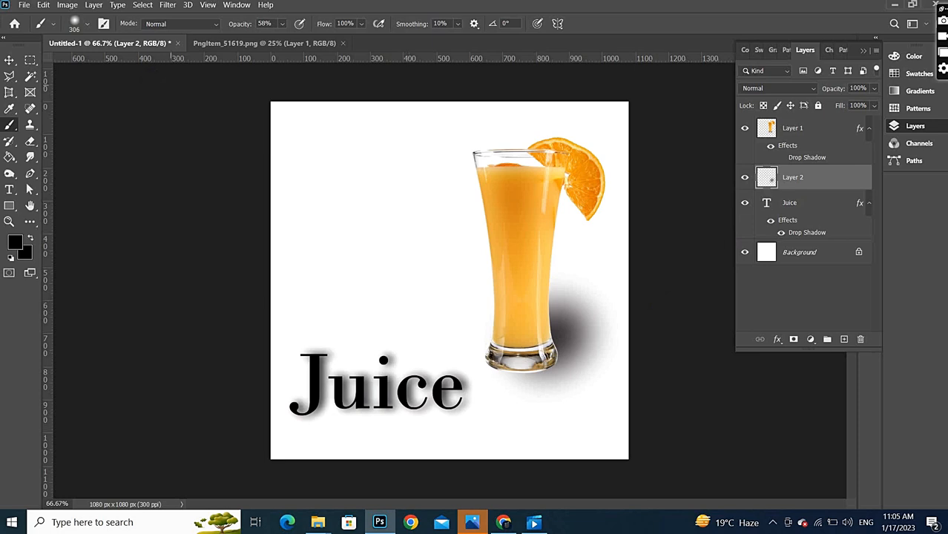
- Flatten the painted shadow to about 101.53% width and 35.27% height and fit it against the right side of the glass's base
click(15, 60)
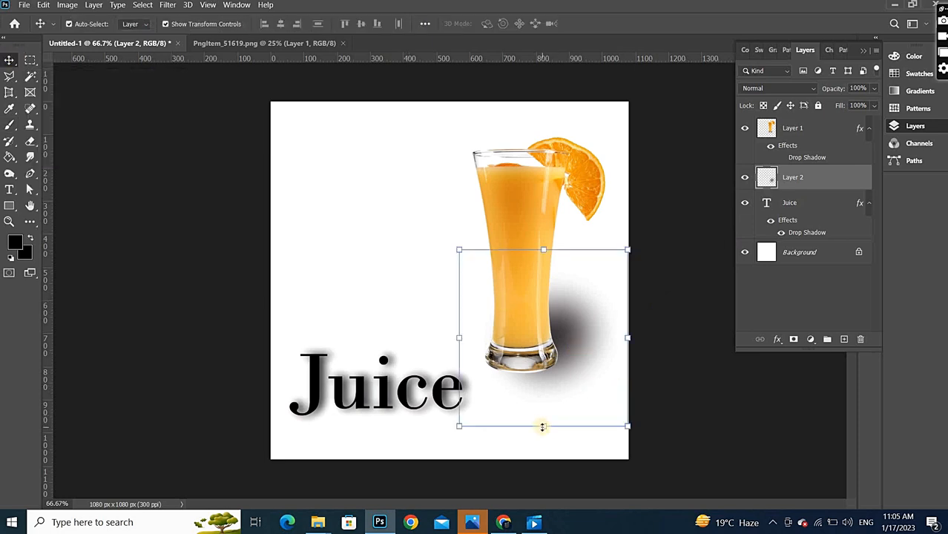
drag(543, 426, 553, 400)
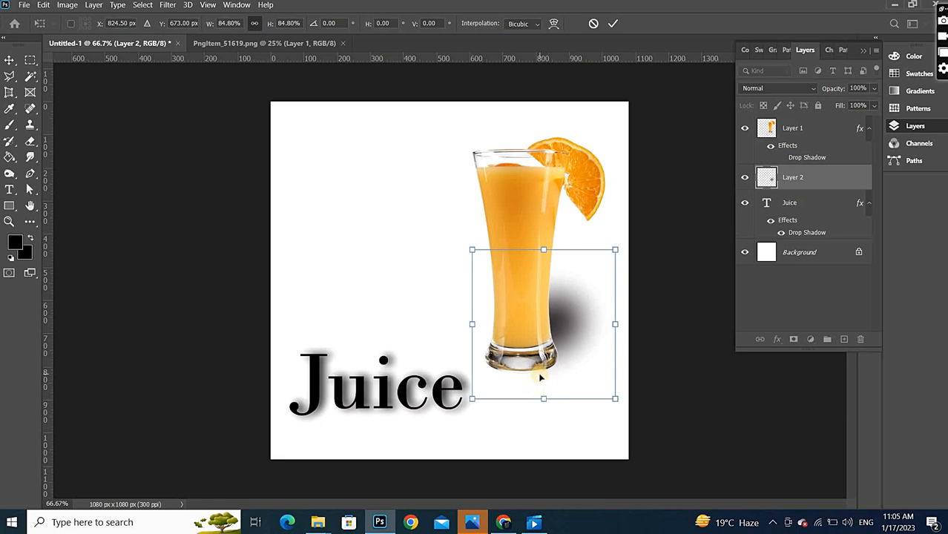
drag(540, 401, 644, 337)
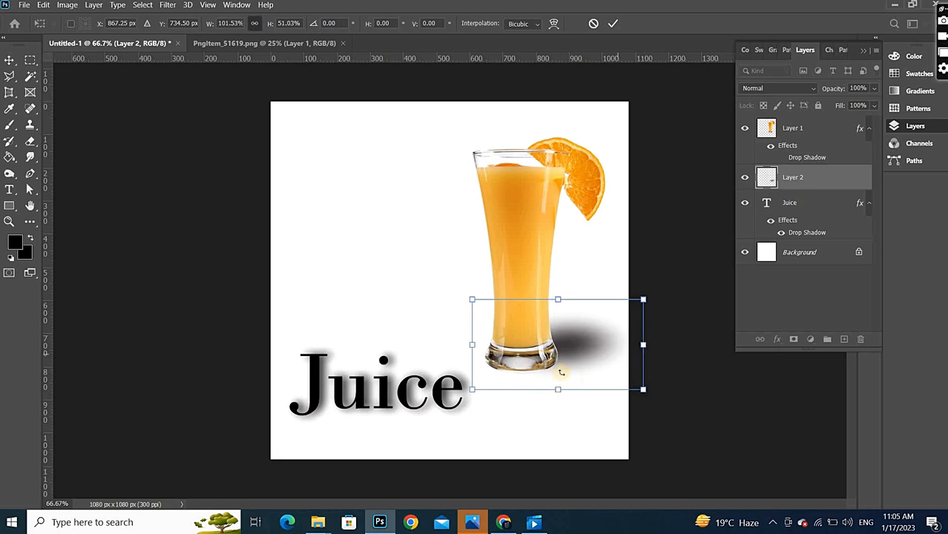
drag(572, 361, 542, 363)
drag(568, 332, 565, 356)
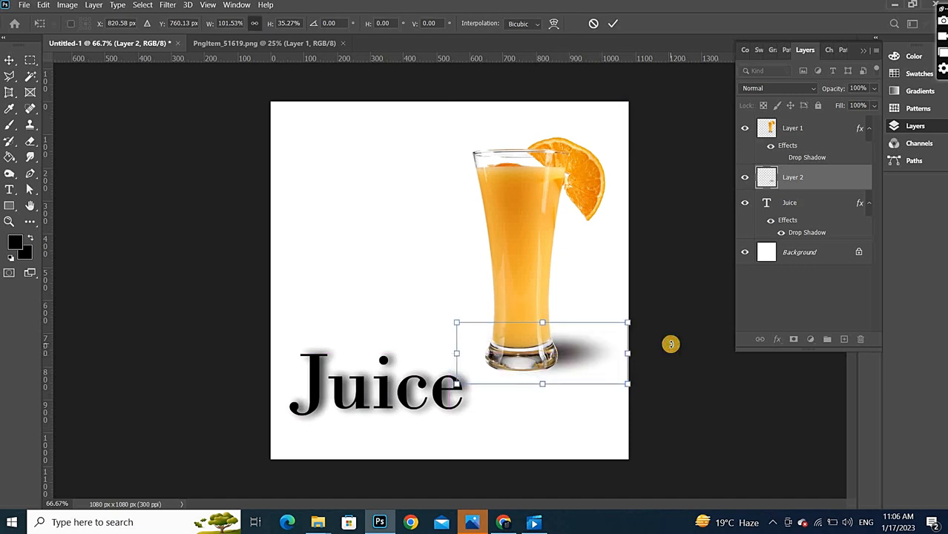
key(Return)
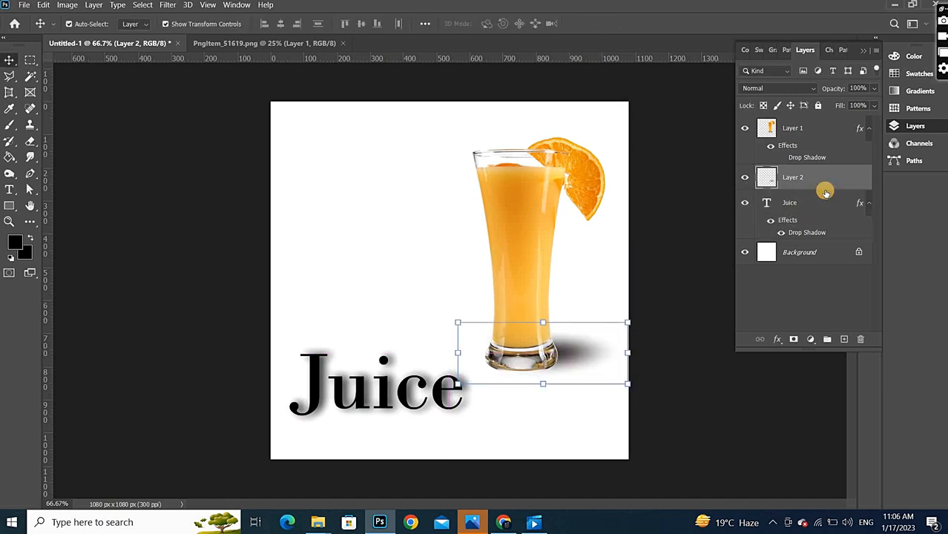
- Reduce the painted shadow layer's opacity to 60%
double_click(826, 185)
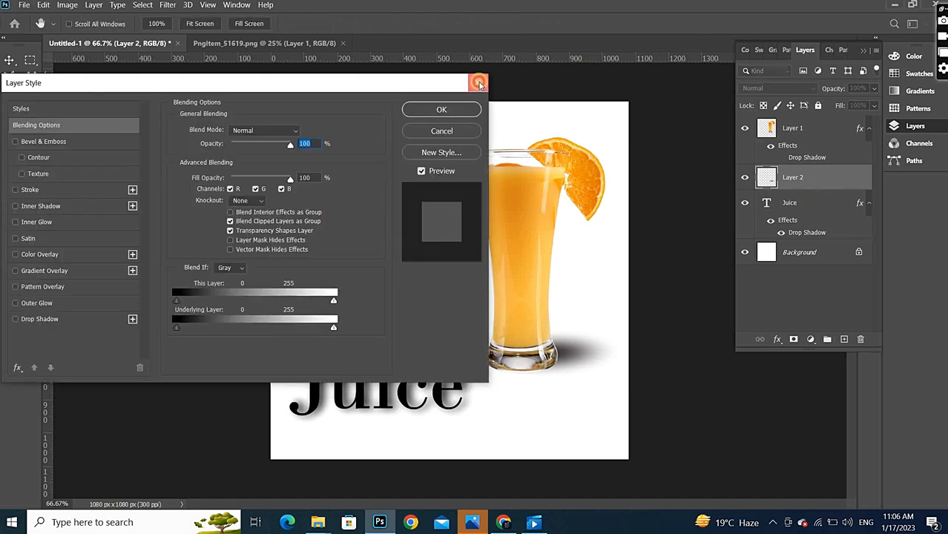
key(Escape)
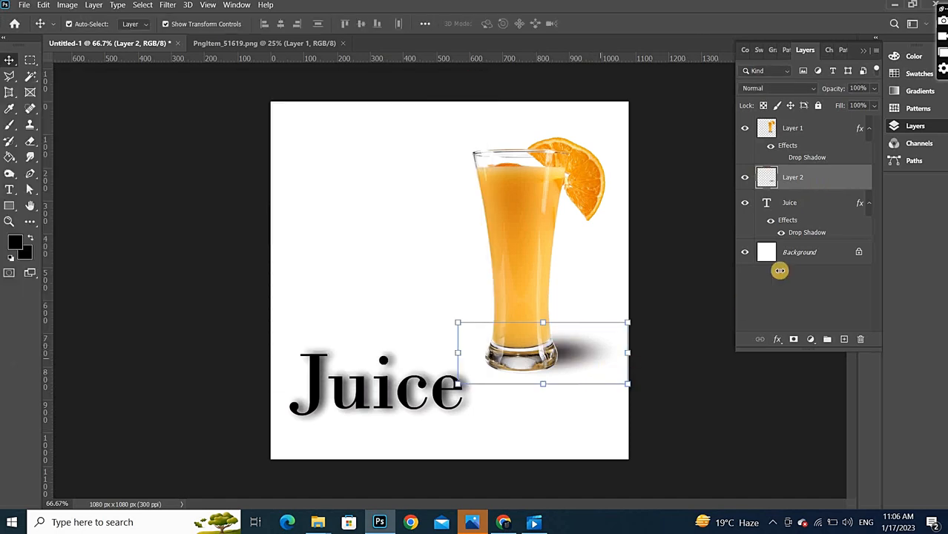
click(871, 90)
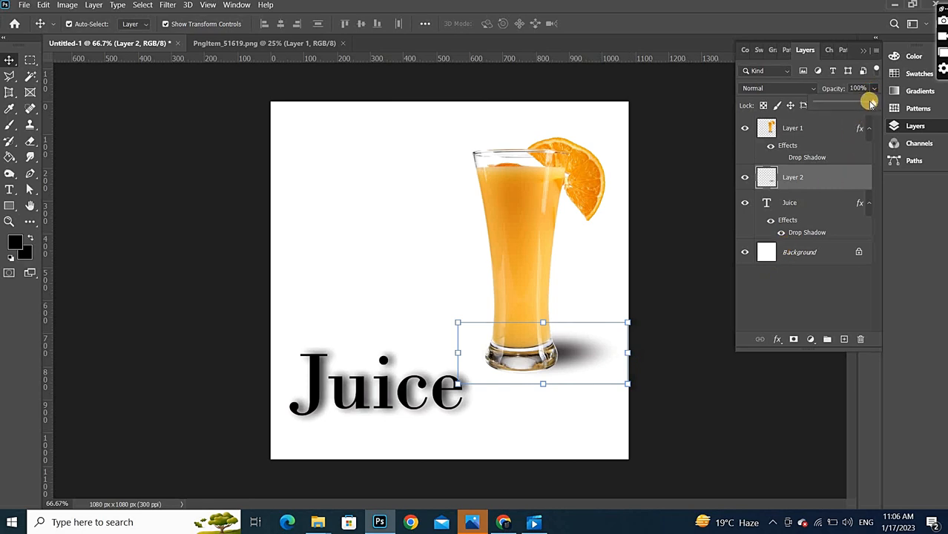
drag(871, 104, 851, 108)
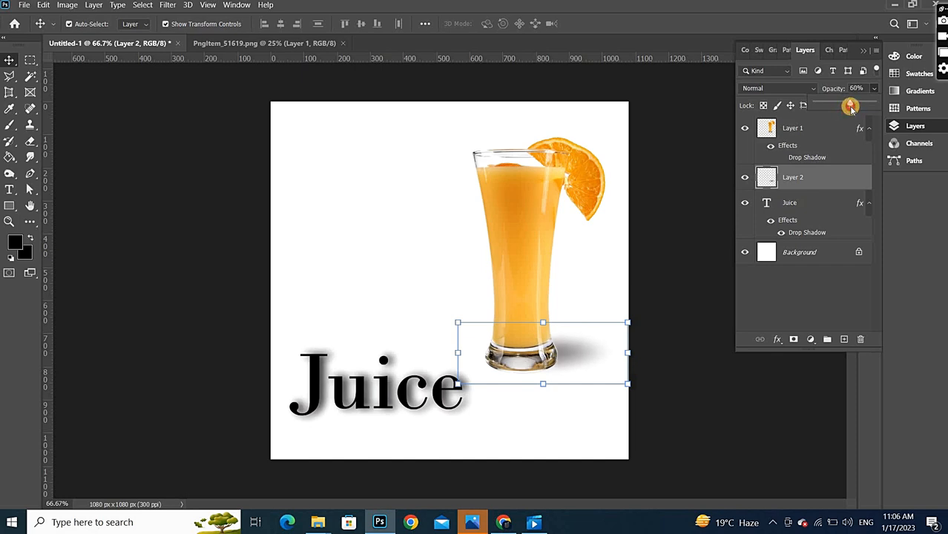
- Fine-tune the painted shadow's position at the right side of the glass's base and deselect its layer
drag(575, 358, 578, 362)
click(656, 373)
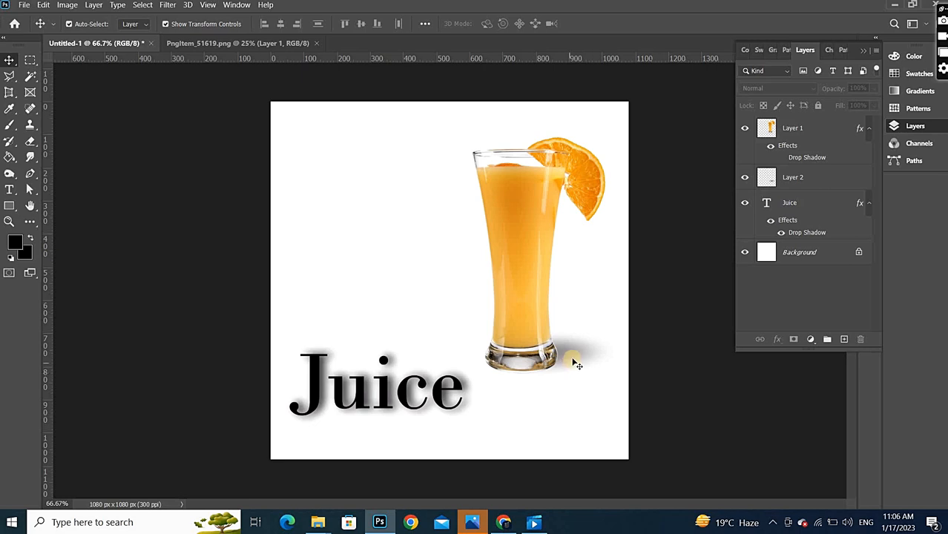
drag(560, 358, 570, 354)
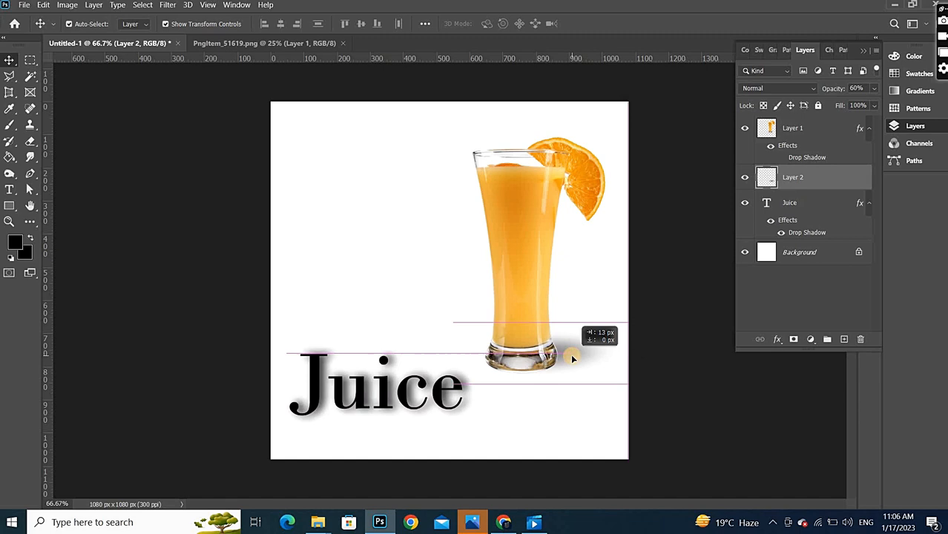
click(650, 417)
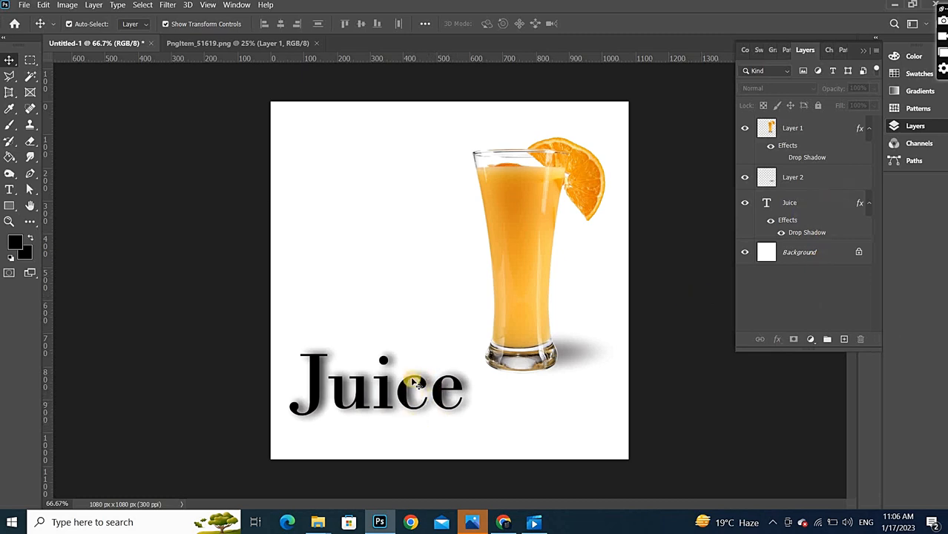
- Toggle the "Juice" text layer's effects off and on to compare the text with and without its drop shadow
click(771, 220)
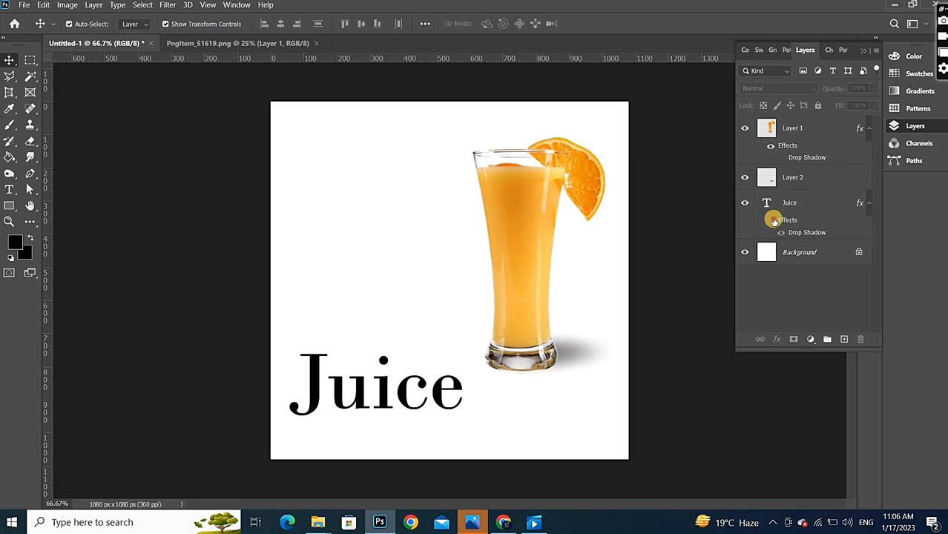
click(772, 221)
click(771, 220)
click(772, 220)
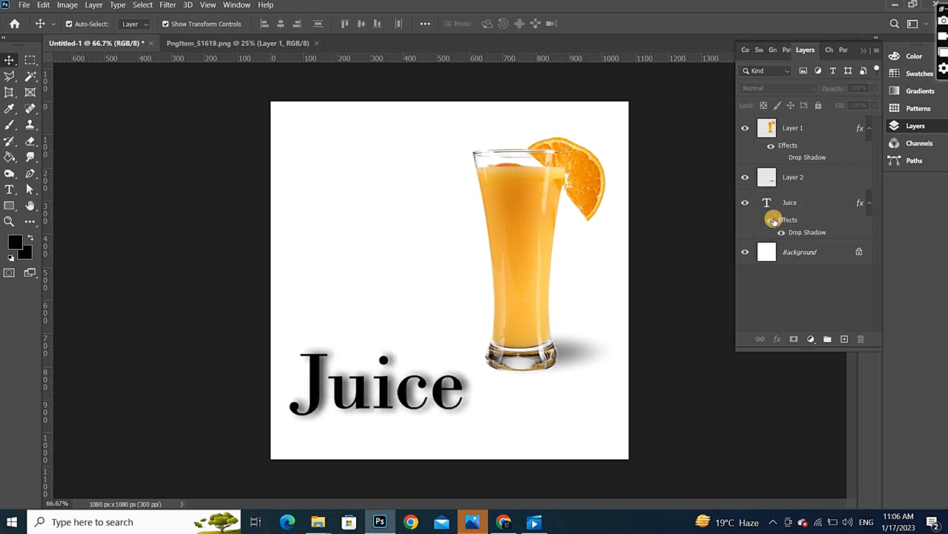
- Open the "Juice" text layer's blending options to view the available layer styles, close them unchanged and deselect the layer
click(838, 202)
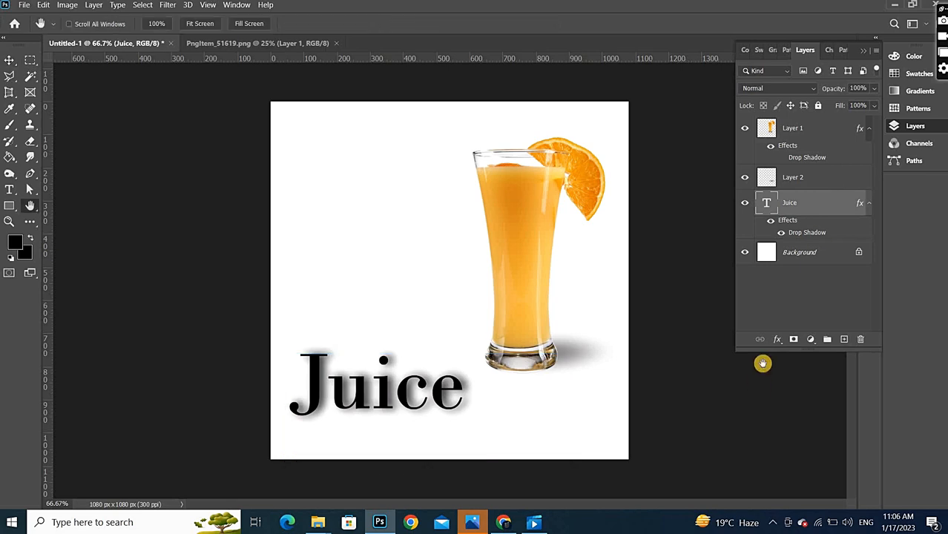
click(777, 340)
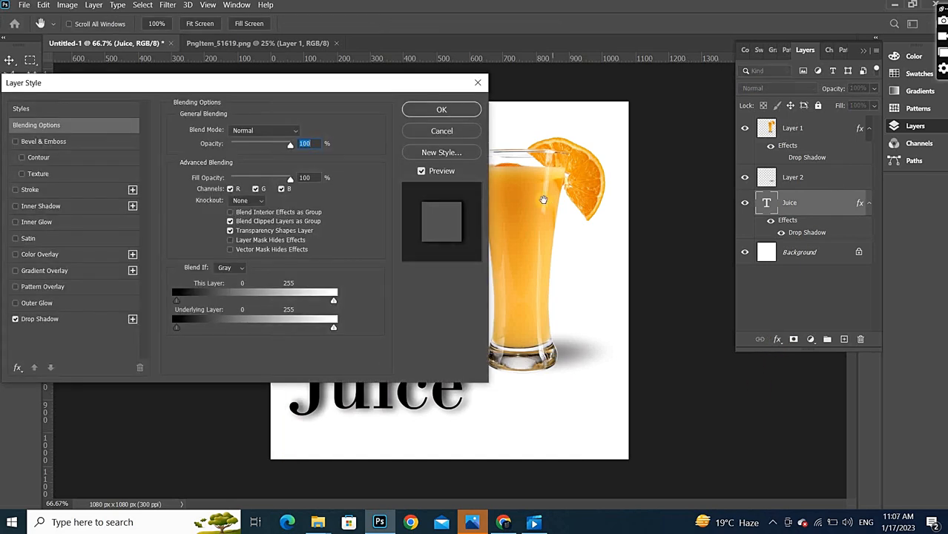
click(479, 83)
click(603, 367)
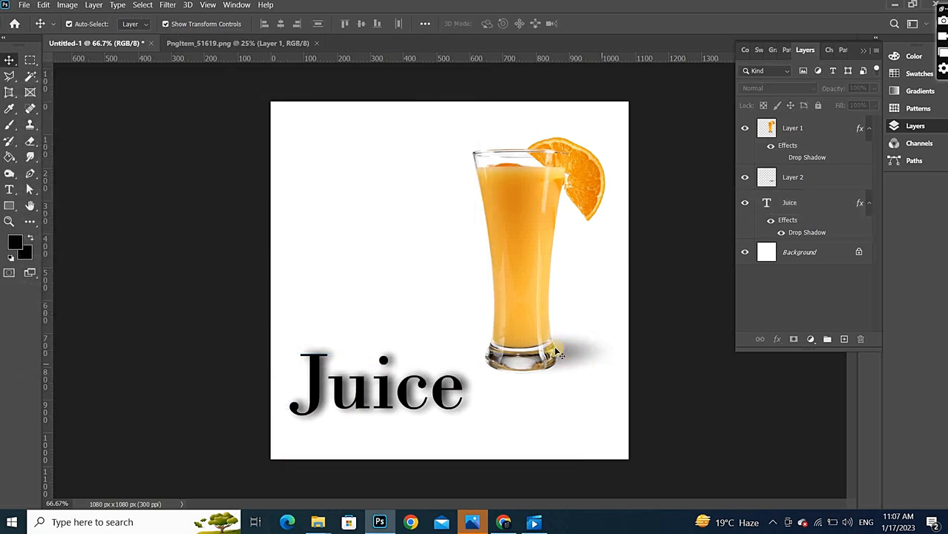
click(574, 359)
drag(568, 353, 581, 356)
click(654, 323)
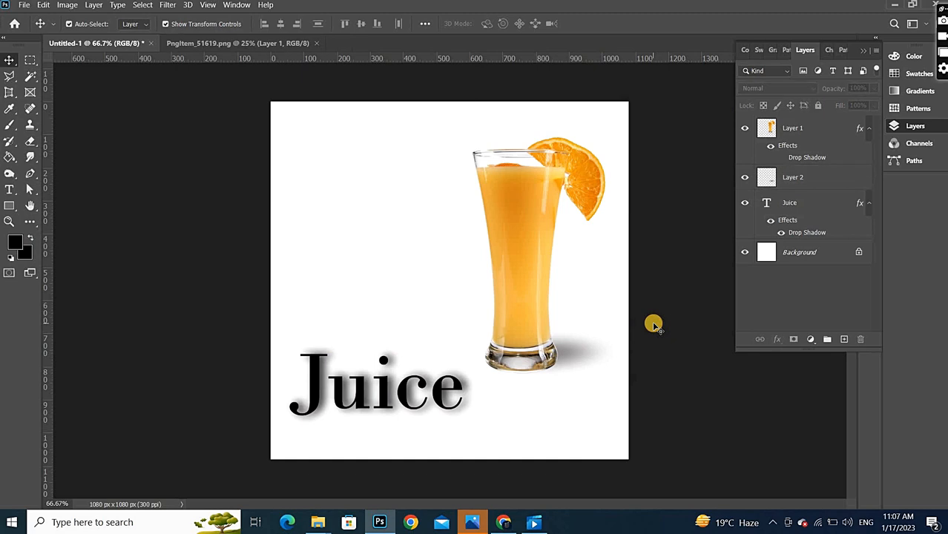